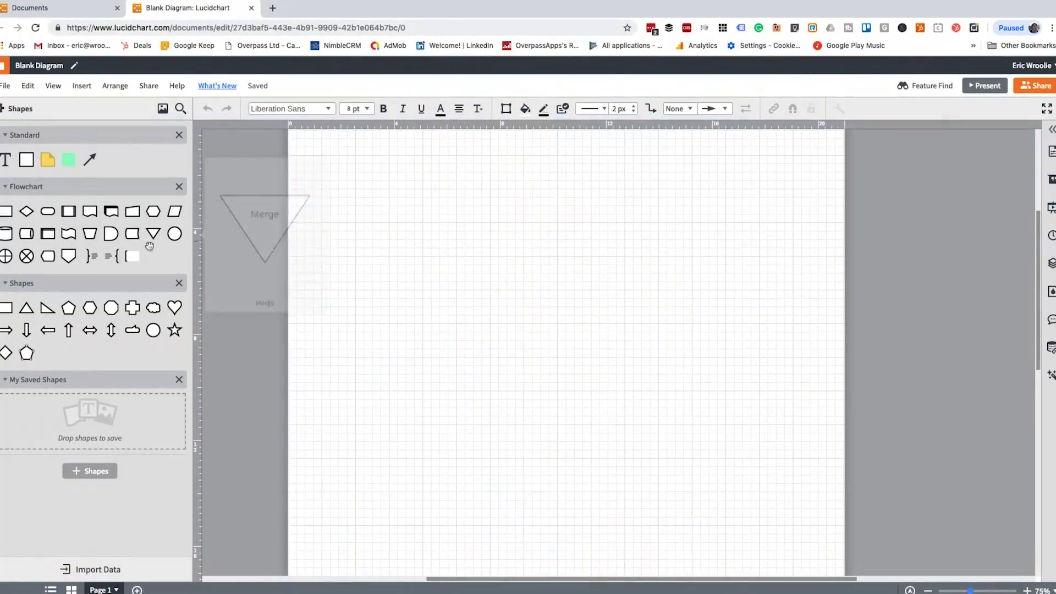
# - Place a terminator shape labelled 'App Opens' at the top of the page and zoom to 100%
pyautogui.moveTo(48, 211)
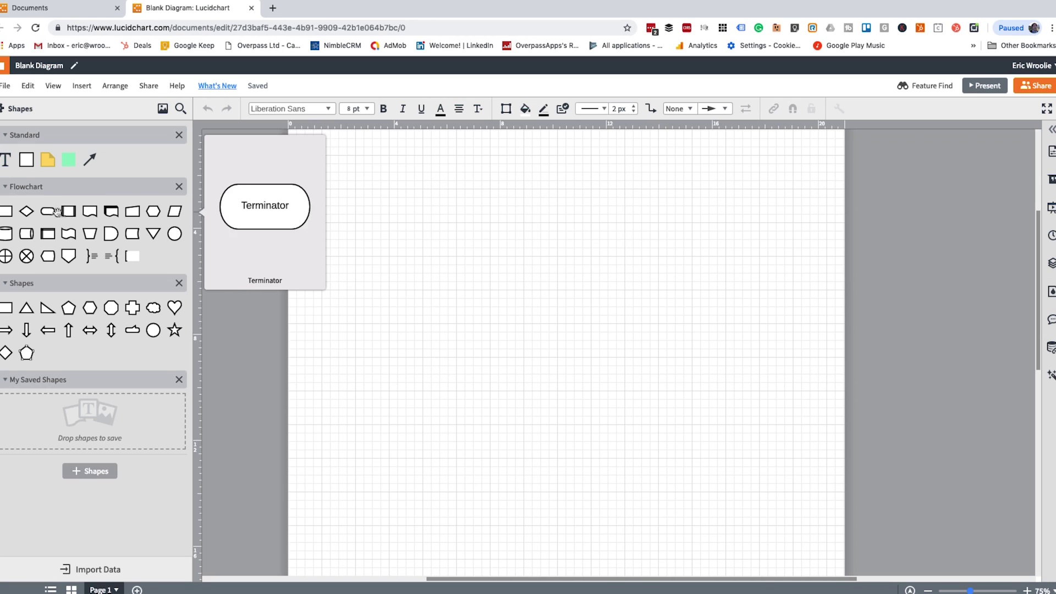
pyautogui.moveTo(46, 215); pyautogui.dragTo(515, 193)
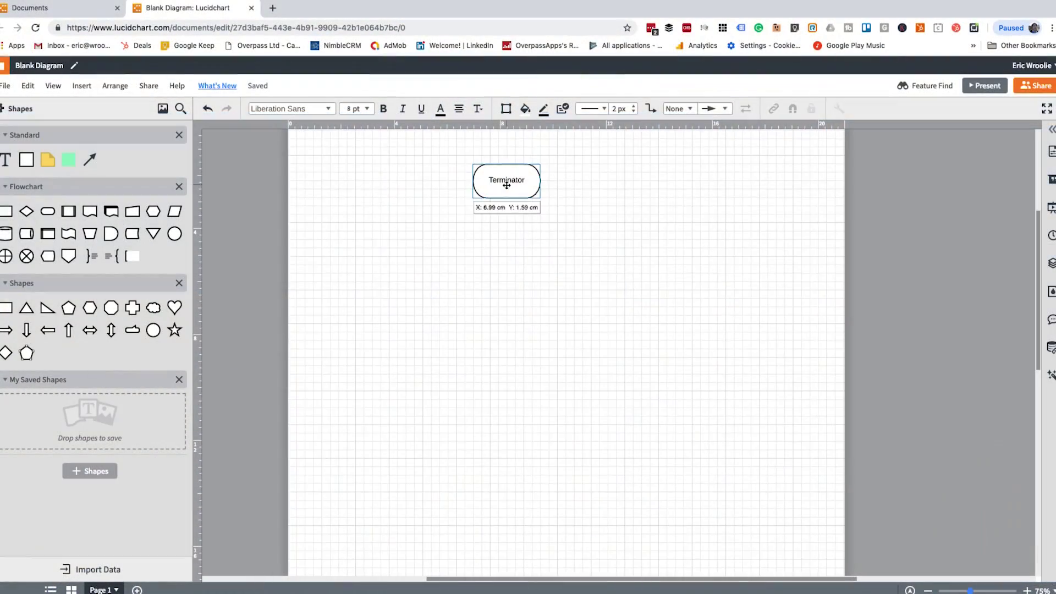
pyautogui.doubleClick(517, 185)
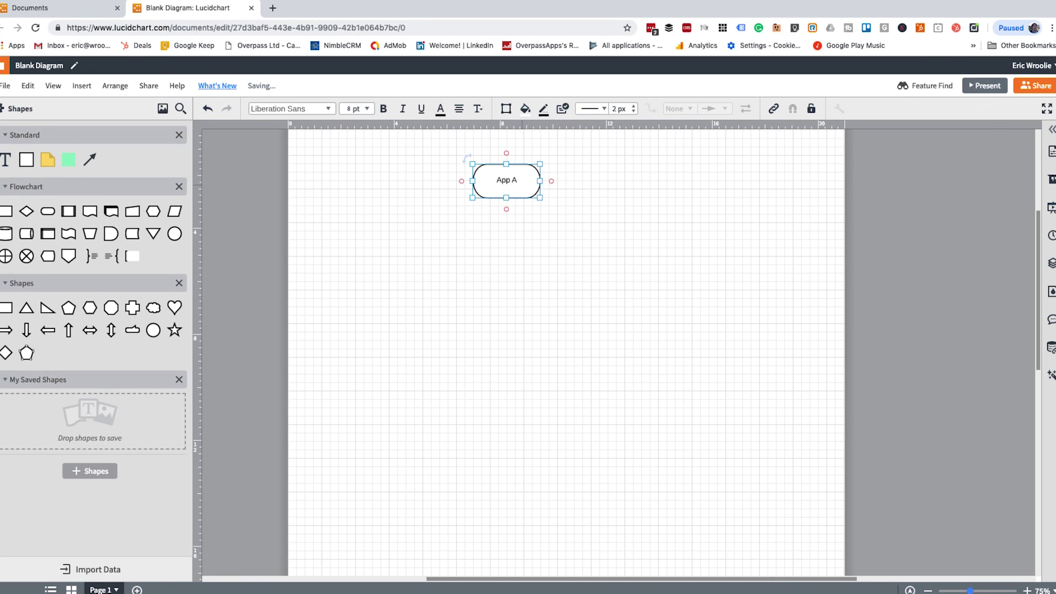
pyautogui.hscroll(-10, 552, 281)
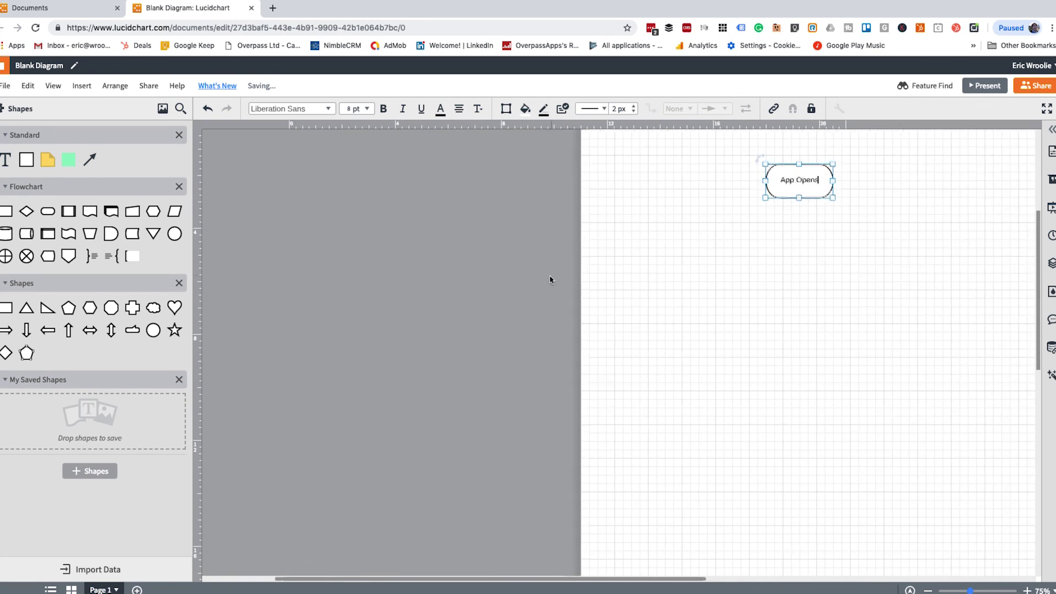
pyautogui.hscroll(8, 502, 281)
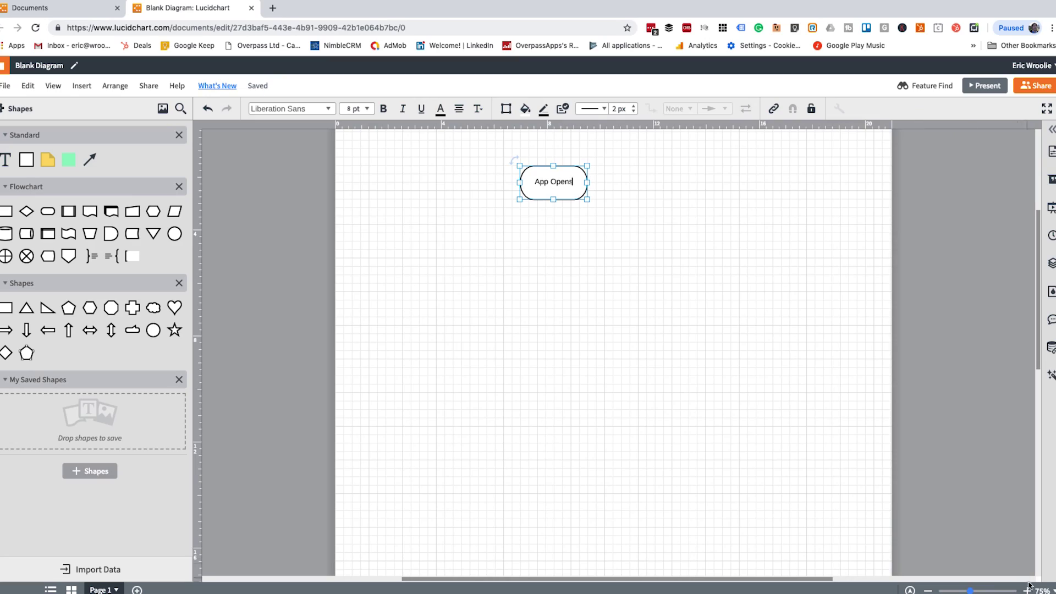
pyautogui.click(1026, 590)
pyautogui.scroll(3, 876, 422)
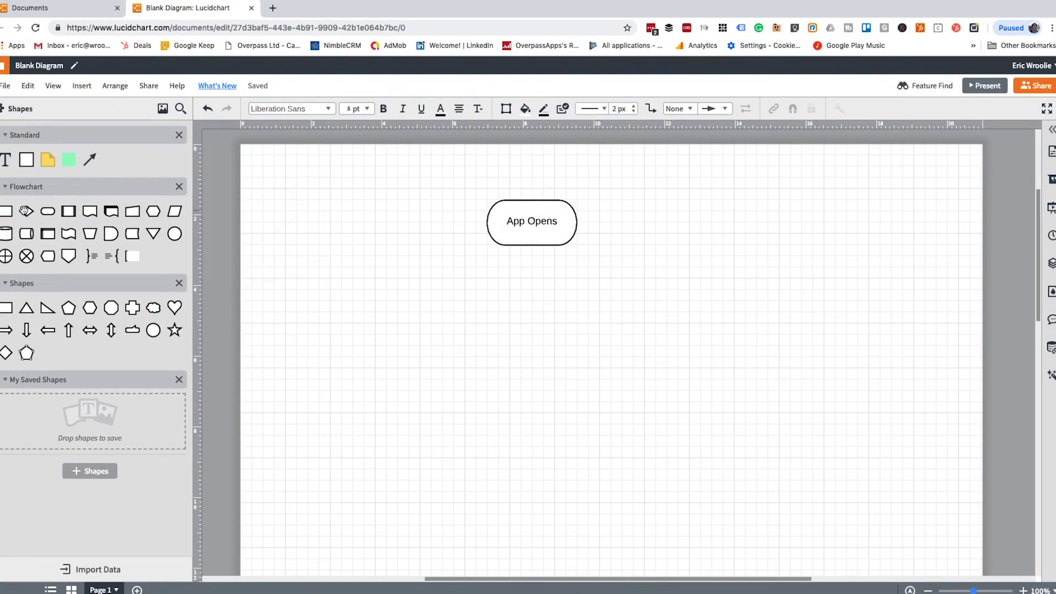
# - Add an 'Is logged in?' decision diamond below App Opens and connect them with an arrow
pyautogui.moveTo(26, 211); pyautogui.dragTo(529, 309)
pyautogui.doubleClick(529, 310)
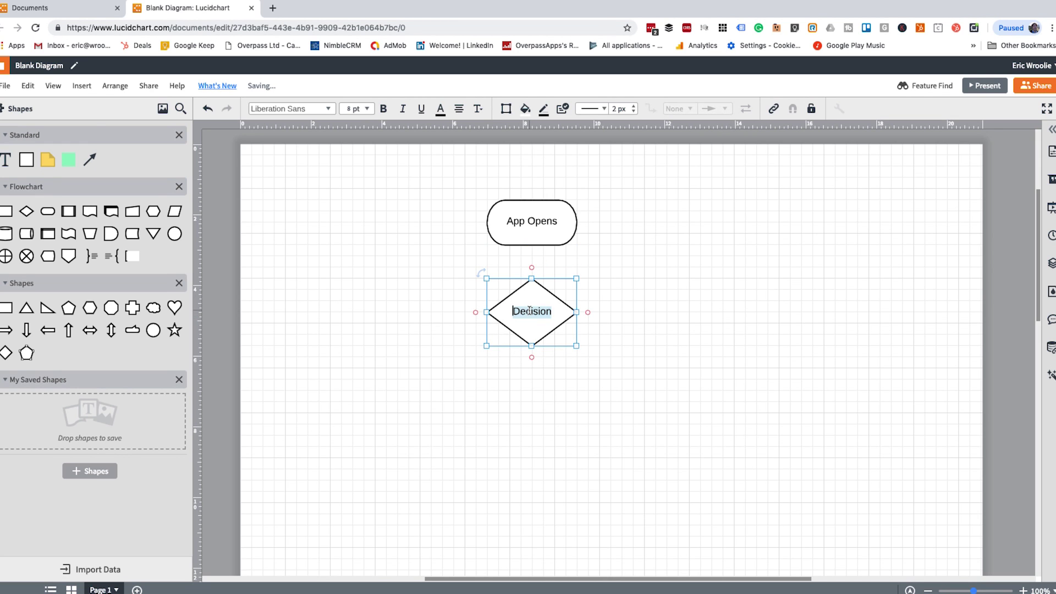
pyautogui.write('Is logged in?')
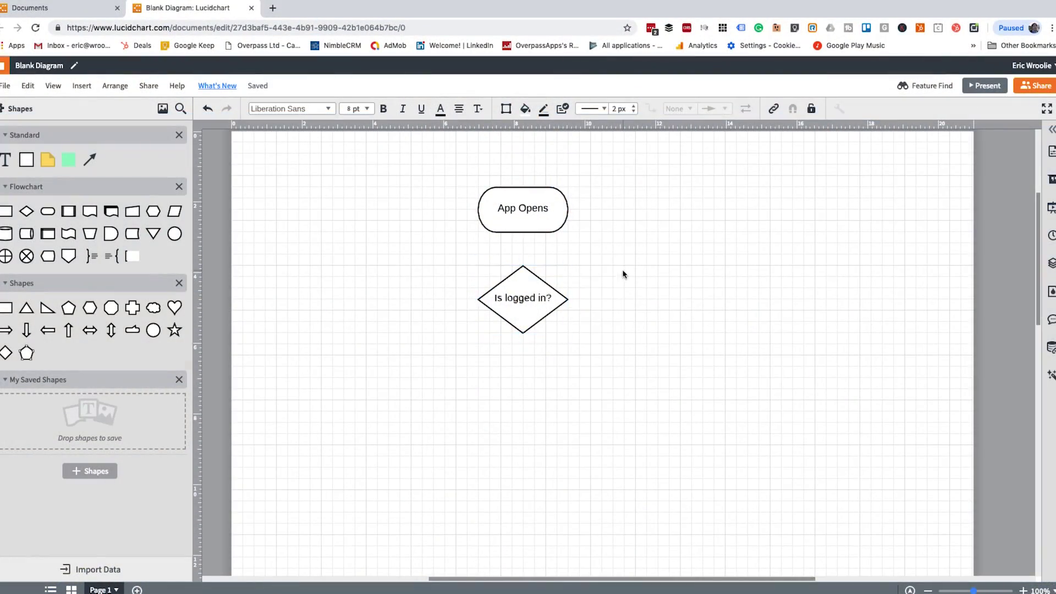
pyautogui.click(623, 274)
pyautogui.moveTo(522, 233); pyautogui.dragTo(523, 266)
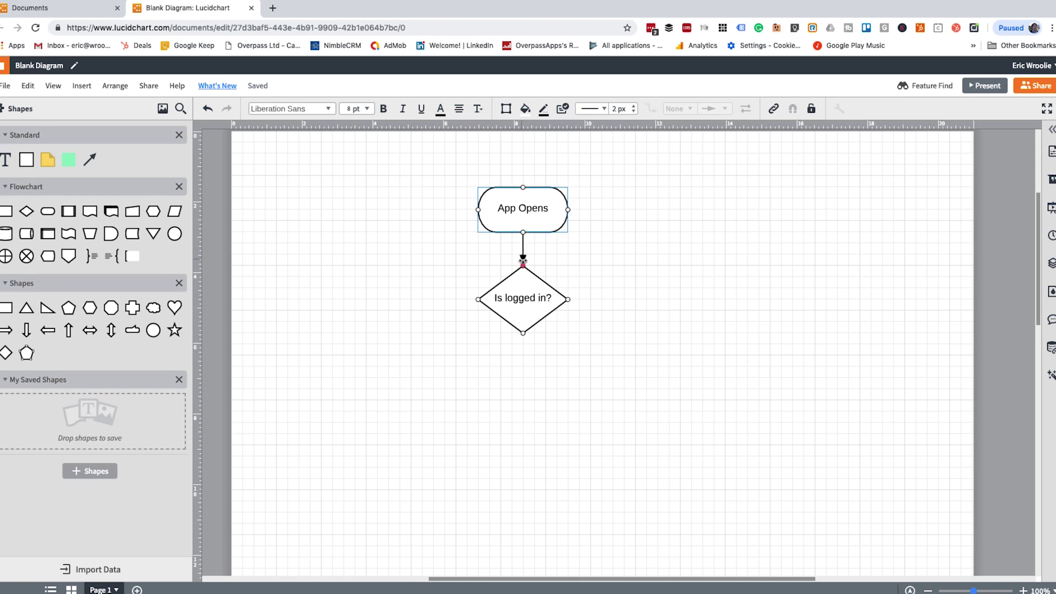
pyautogui.click(399, 283)
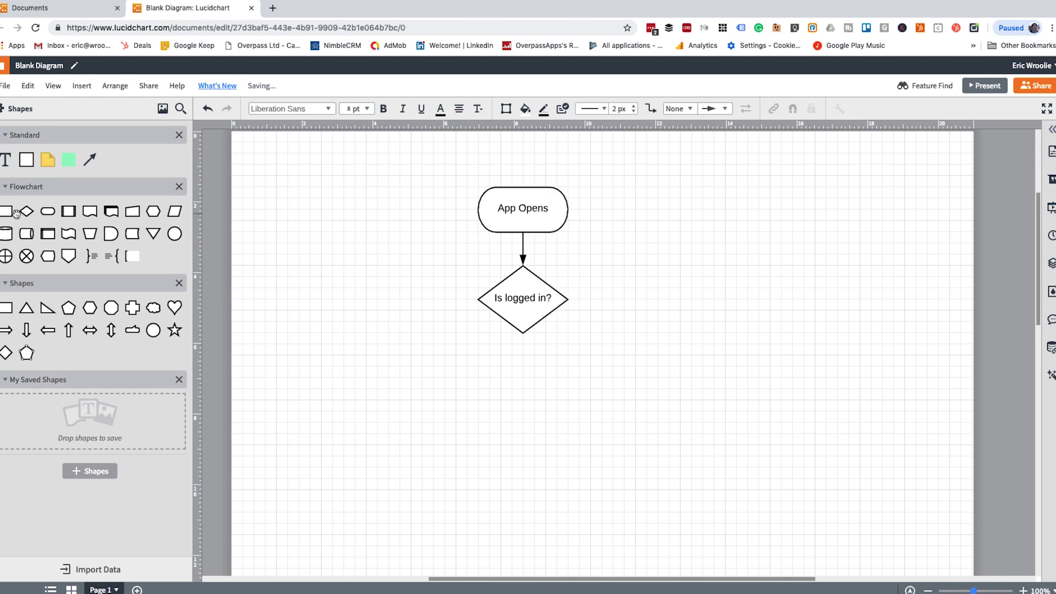
# - Add a 'Main Menu' process box below the diamond and another box to its right
pyautogui.moveTo(10, 213); pyautogui.dragTo(522, 402)
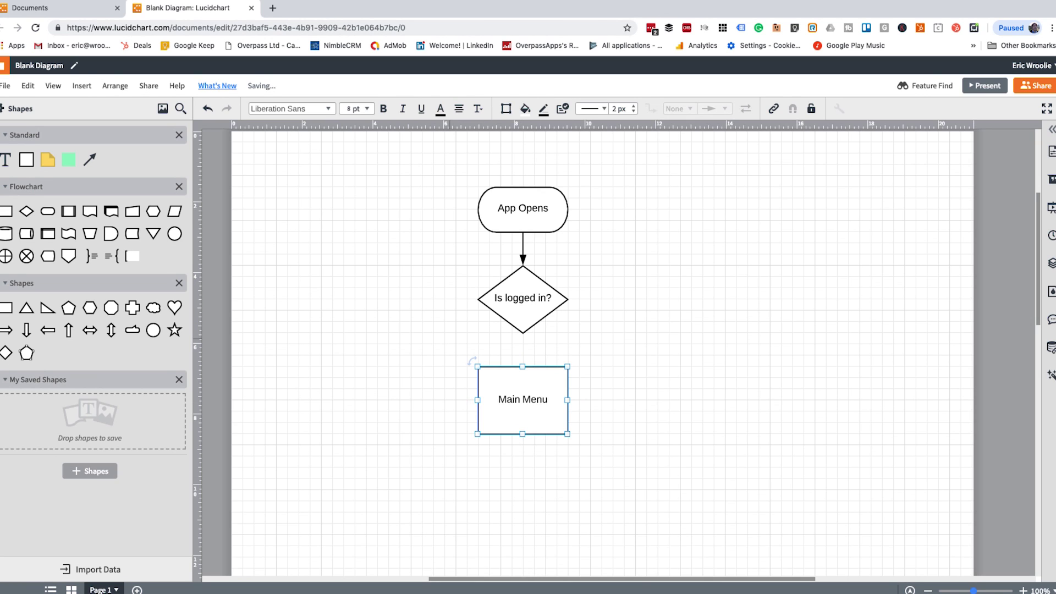
pyautogui.click(553, 328)
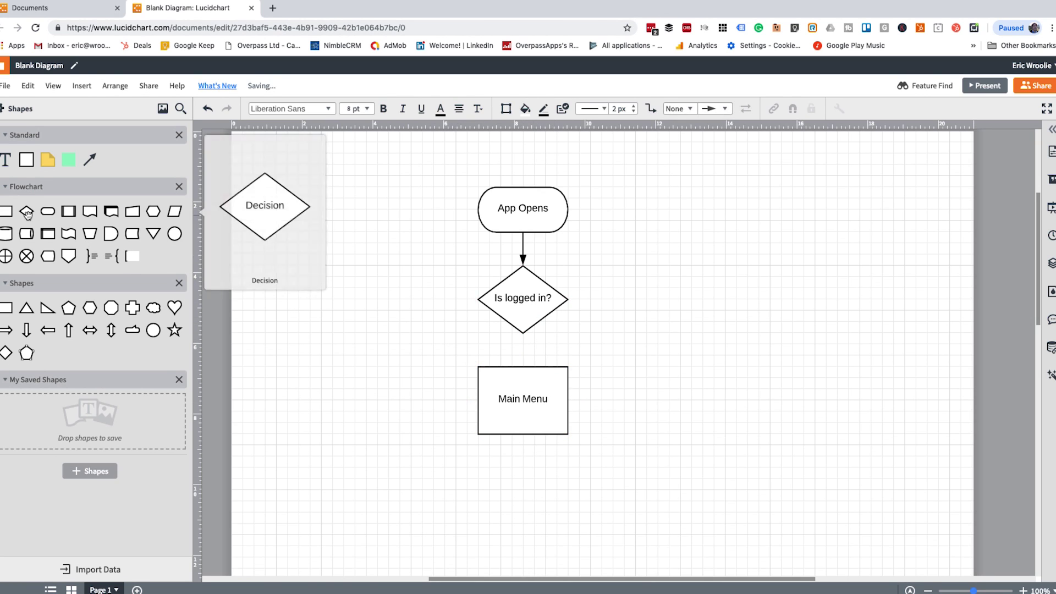
pyautogui.moveTo(7, 211); pyautogui.dragTo(679, 264)
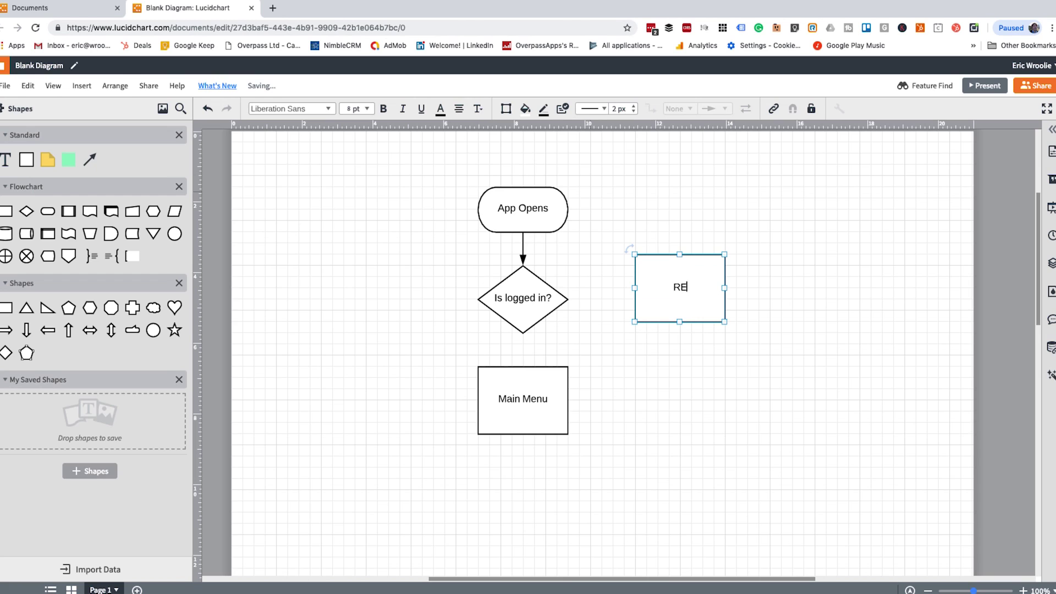
# - Name the right box 'Registration Form', add Yes/No arrows, link it to Main Menu, and add a diamond below
pyautogui.write('ion Form')
pyautogui.click(646, 209)
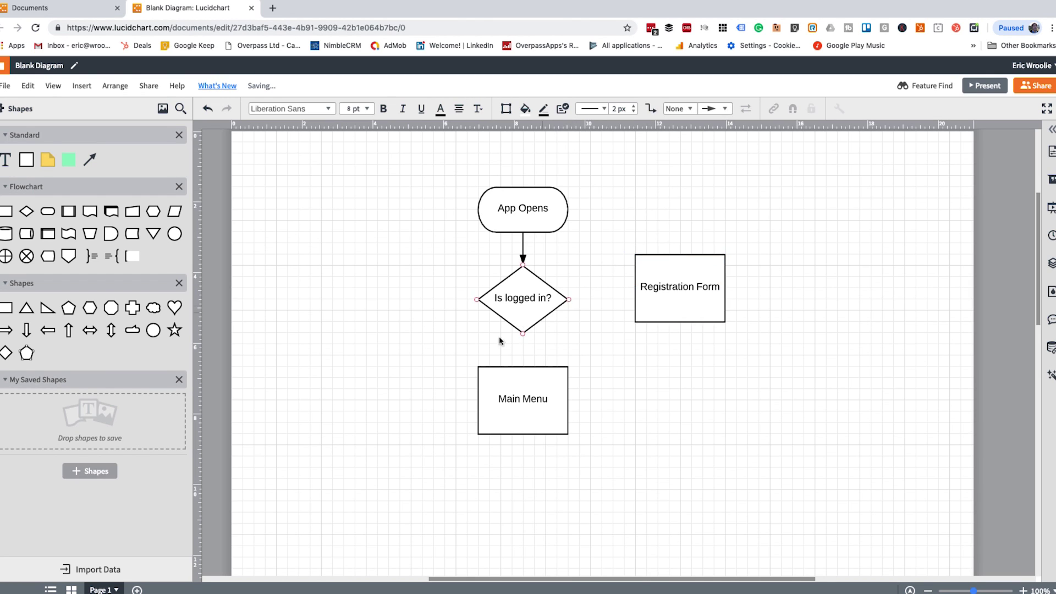
pyautogui.moveTo(523, 334); pyautogui.dragTo(524, 359)
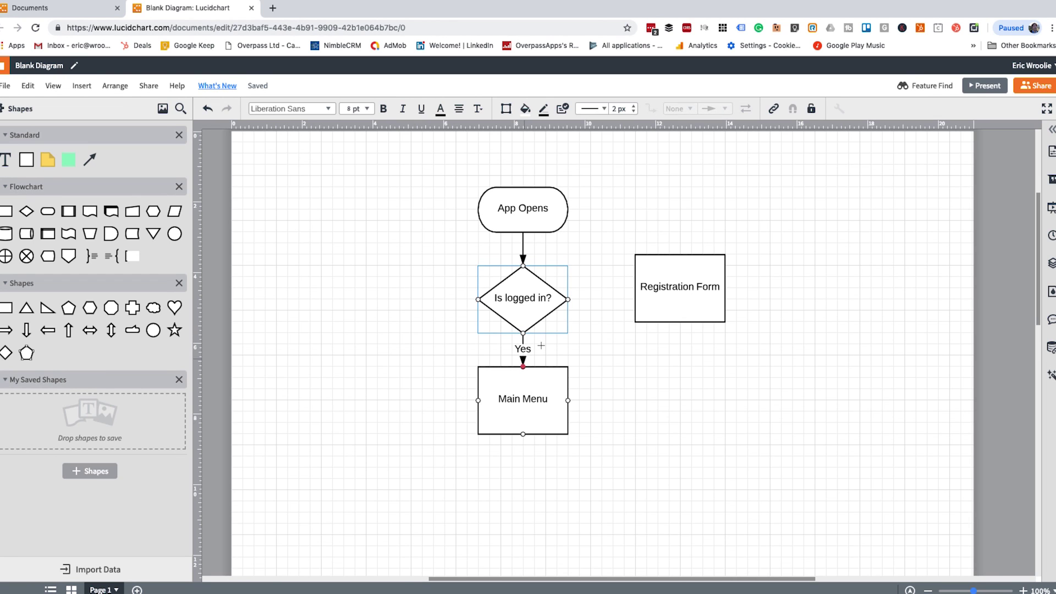
pyautogui.moveTo(568, 299); pyautogui.dragTo(687, 301)
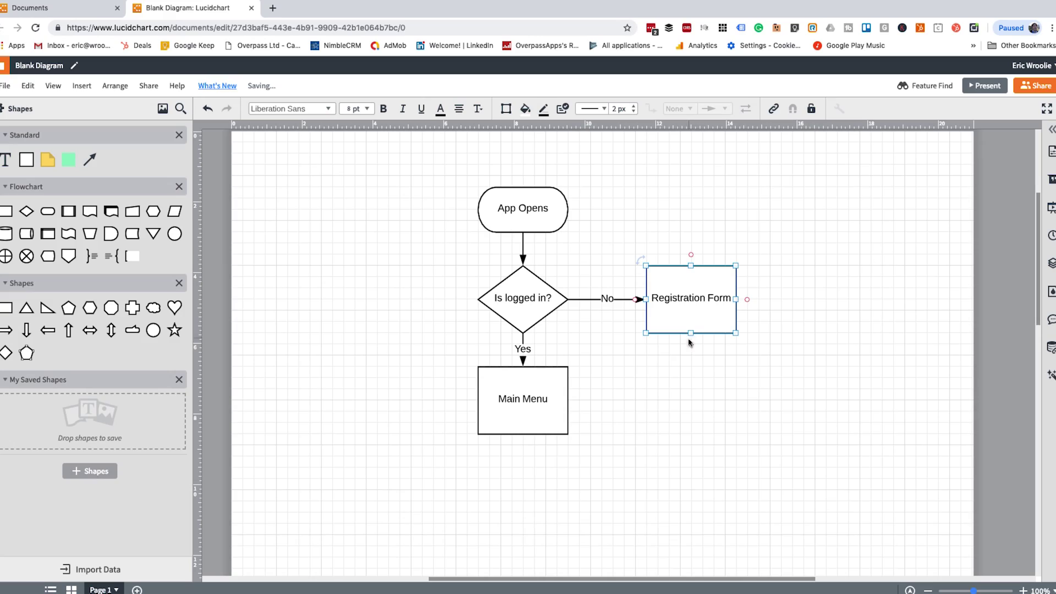
pyautogui.moveTo(687, 358); pyautogui.dragTo(570, 398)
pyautogui.scroll(-3, 618, 438)
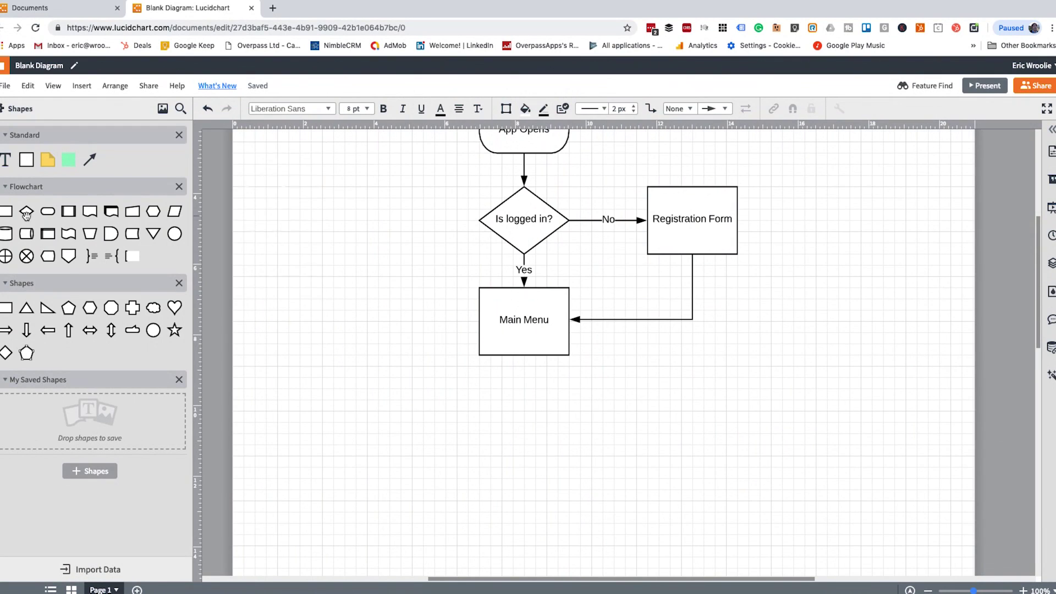
pyautogui.moveTo(27, 212); pyautogui.dragTo(526, 429)
# - Label the new diamond 'User clicks button'
pyautogui.doubleClick(527, 429)
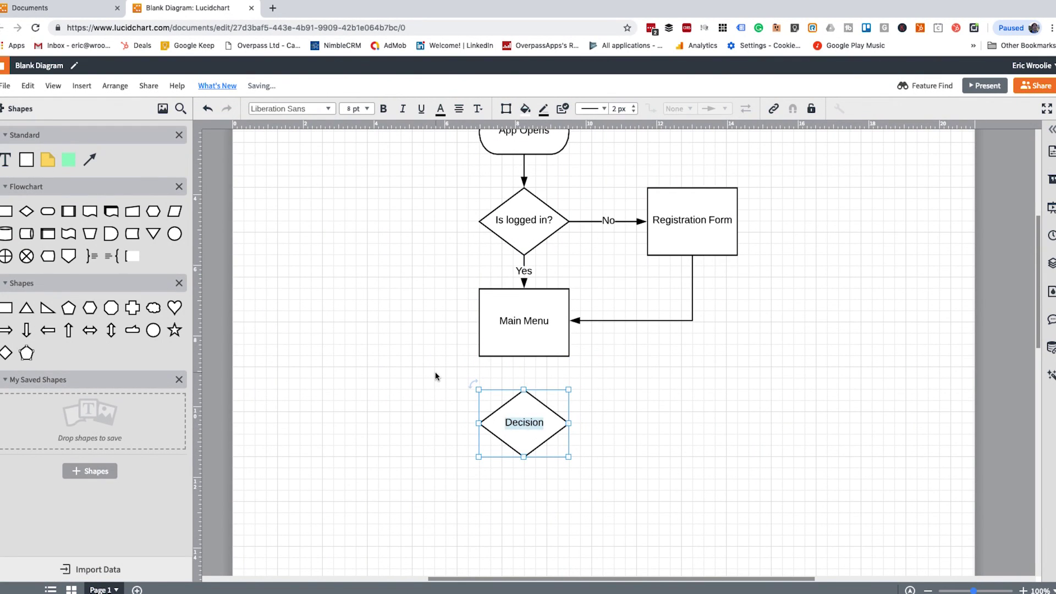
pyautogui.write('User clicks bu')
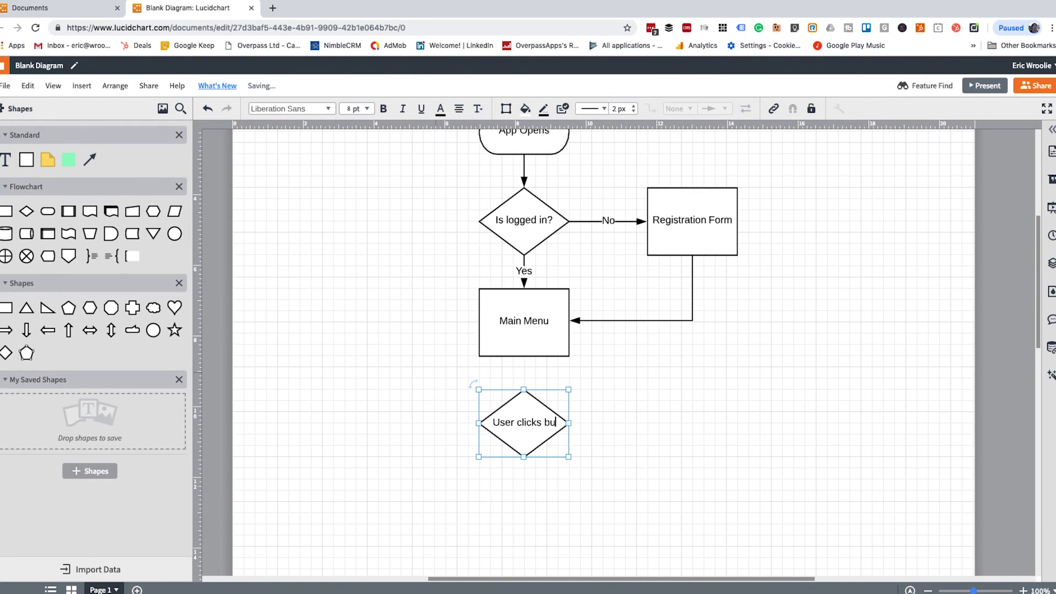
pyautogui.write('tton')
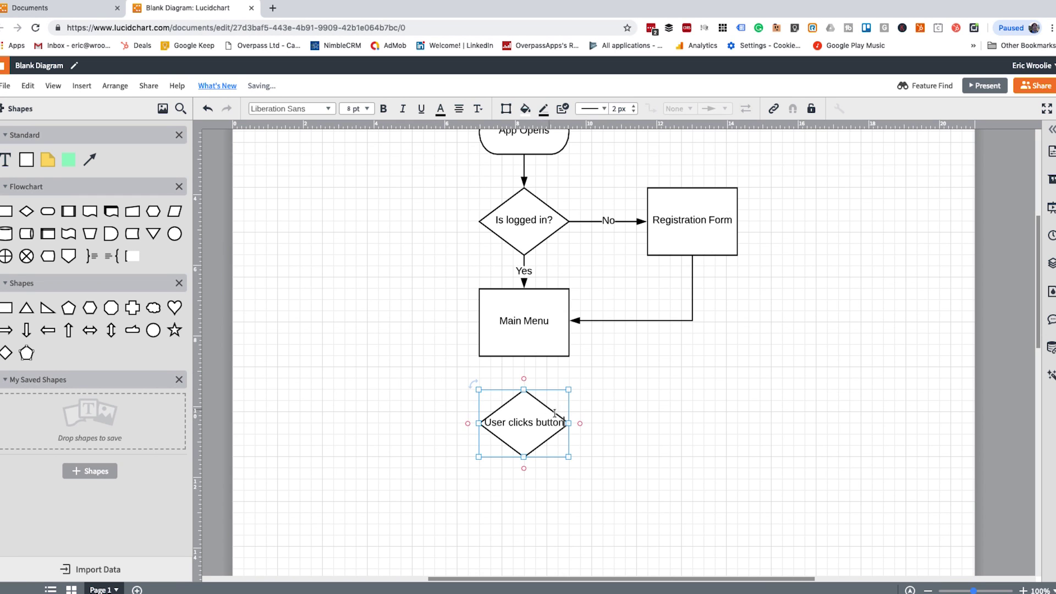
pyautogui.click(632, 426)
pyautogui.scroll(-3, 599, 436)
# - Add Play, Settings and Score process boxes in an aligned row beneath the diamond
pyautogui.moveTo(7, 216); pyautogui.dragTo(423, 432)
pyautogui.write('Play')
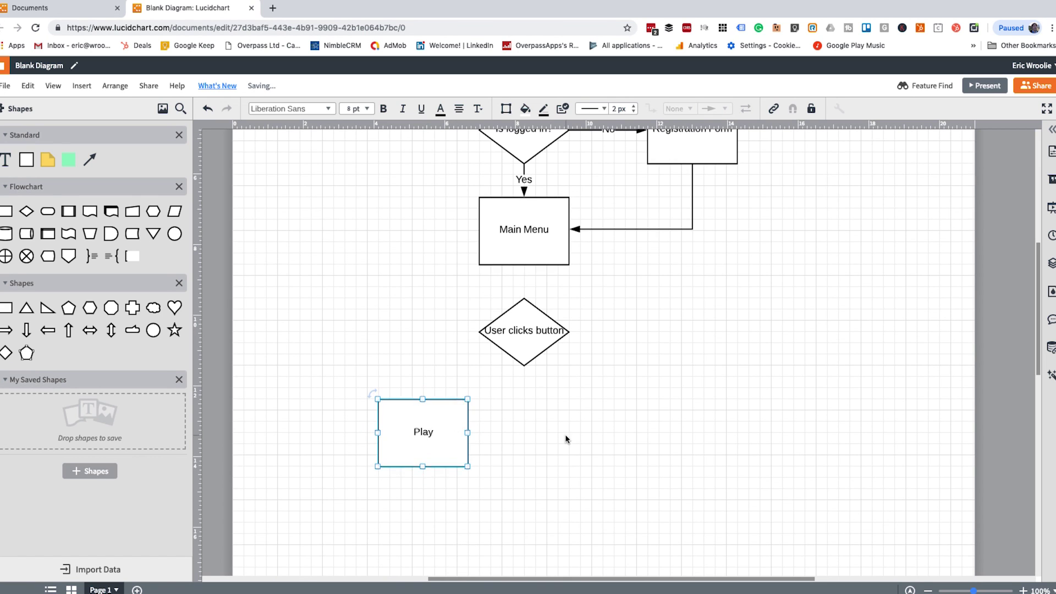
pyautogui.click(566, 438)
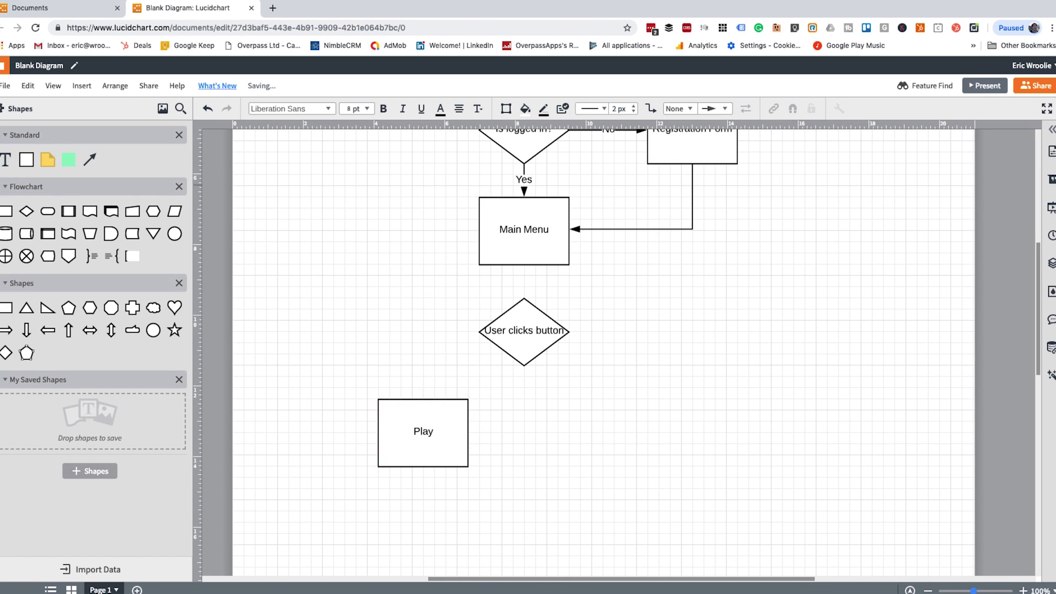
pyautogui.moveTo(9, 208); pyautogui.dragTo(551, 432)
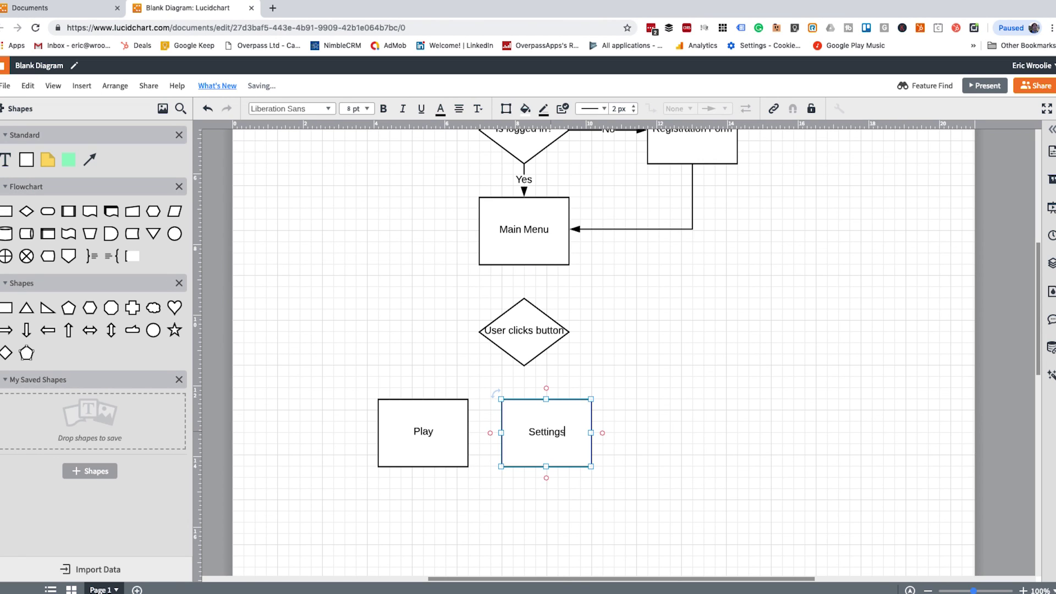
pyautogui.click(329, 314)
pyautogui.moveTo(29, 162); pyautogui.dragTo(672, 432)
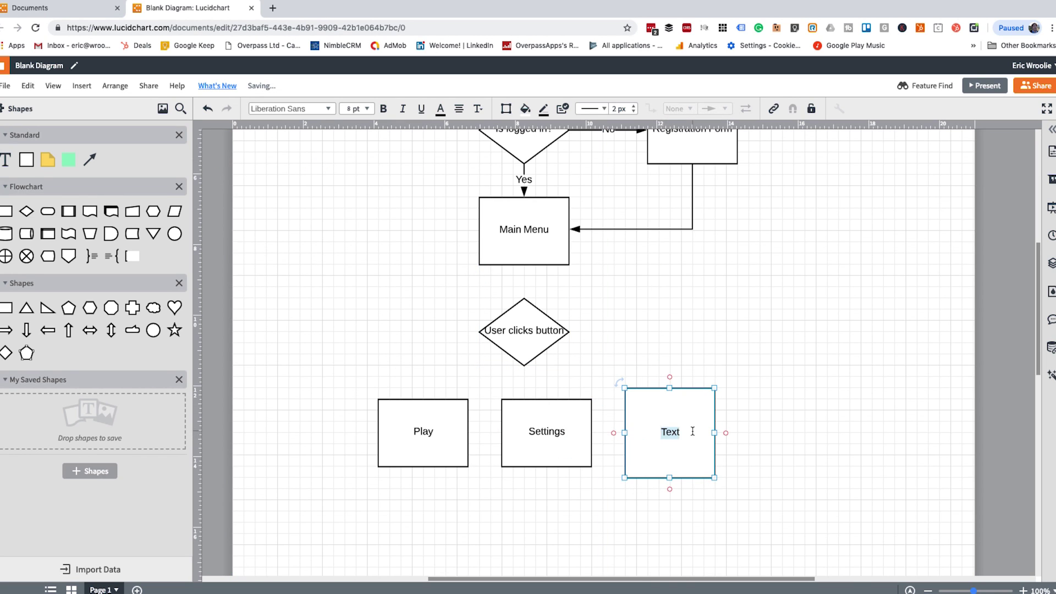
pyautogui.click(708, 324)
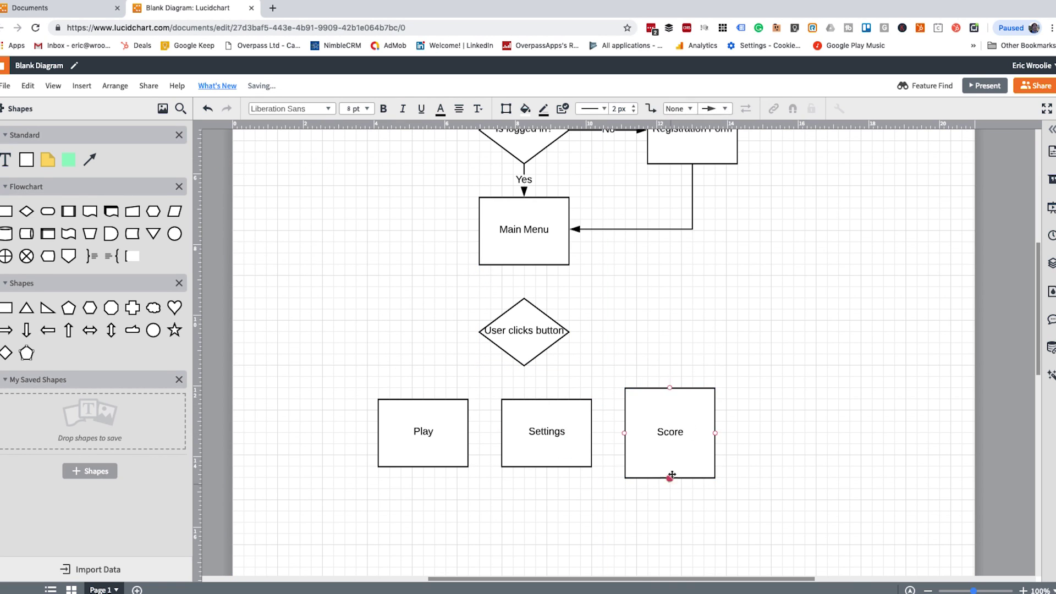
pyautogui.click(674, 479)
pyautogui.moveTo(670, 462); pyautogui.dragTo(670, 439)
pyautogui.click(462, 352)
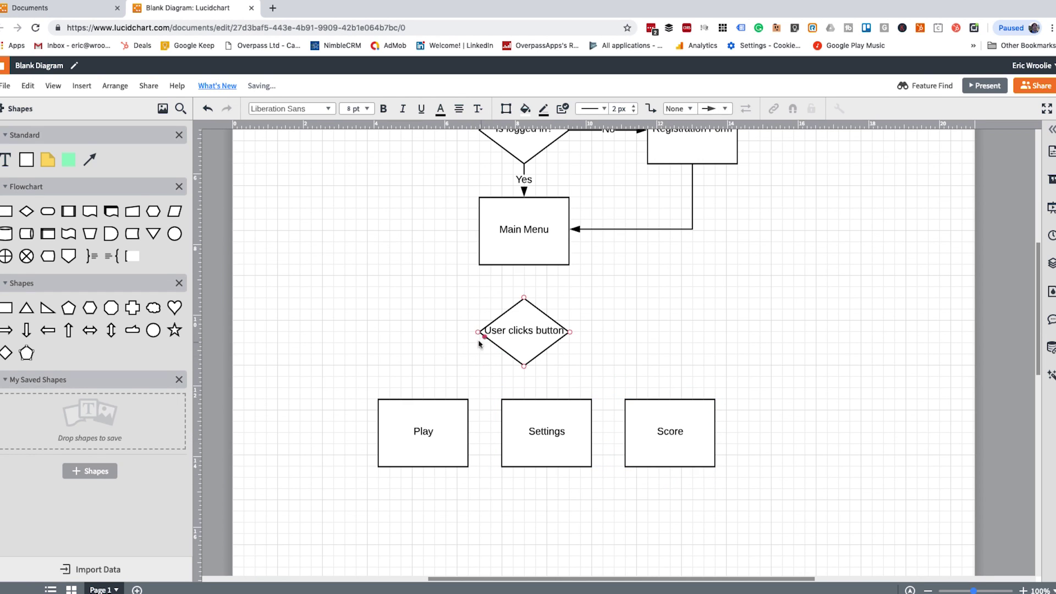
# - Draw arrows from 'User clicks button' to Play, Settings and Score, deleting the No label
pyautogui.moveTo(477, 332); pyautogui.dragTo(423, 397)
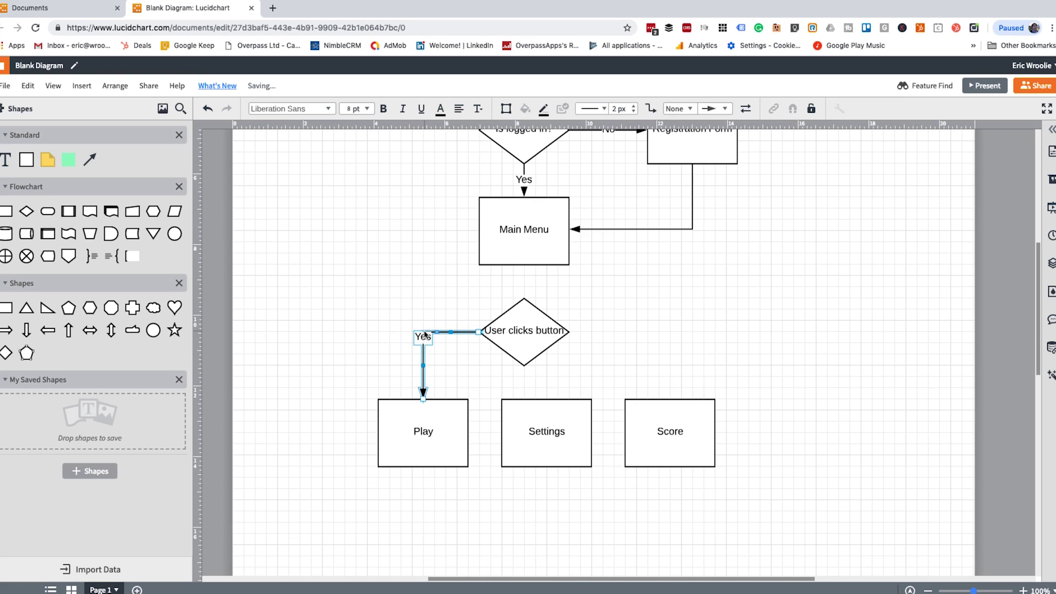
pyautogui.click(511, 338)
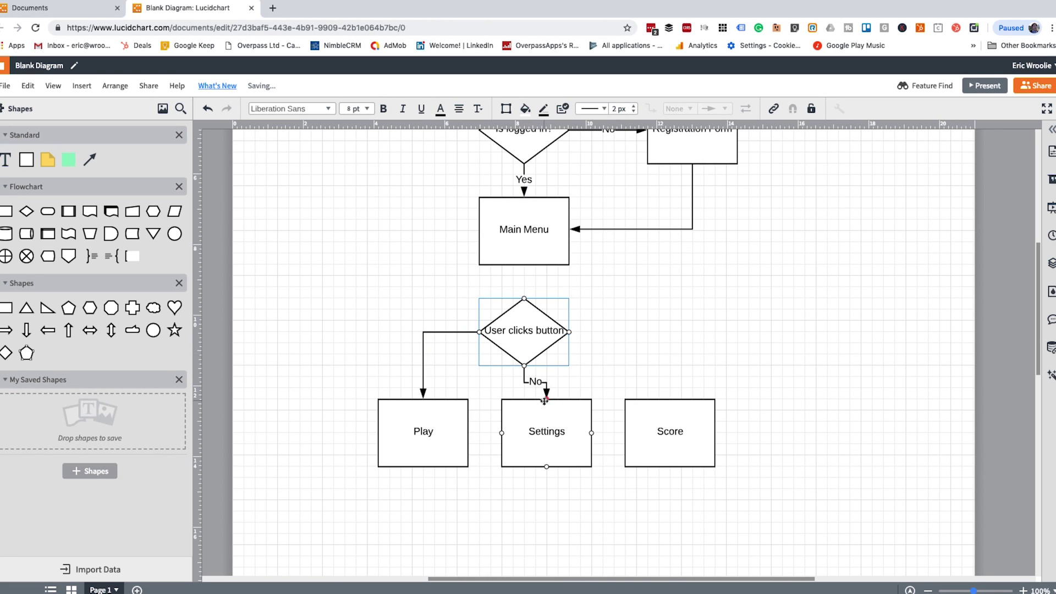
pyautogui.moveTo(544, 400); pyautogui.dragTo(546, 398)
pyautogui.click(531, 382)
pyautogui.press('Delete')
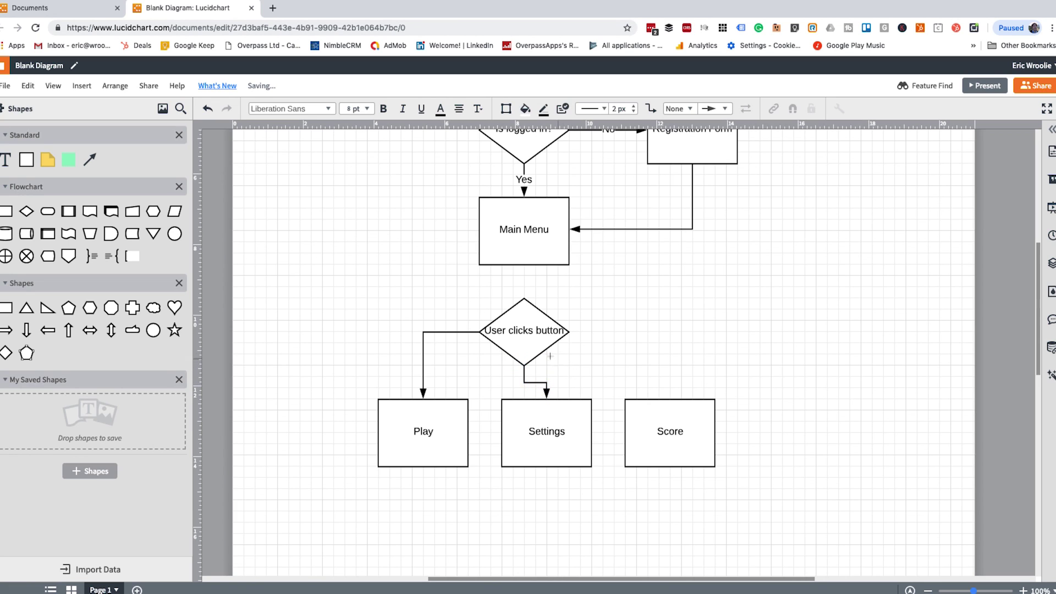
pyautogui.moveTo(569, 332); pyautogui.dragTo(669, 398)
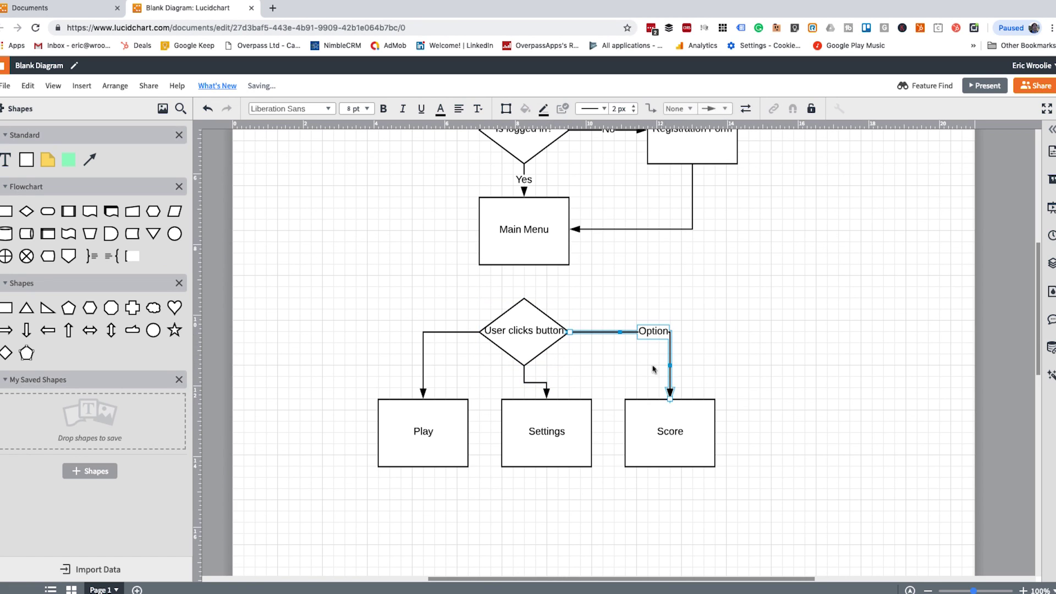
# - Move the diamond right so it sits above Settings, and zoom out to the whole page
pyautogui.click(605, 357)
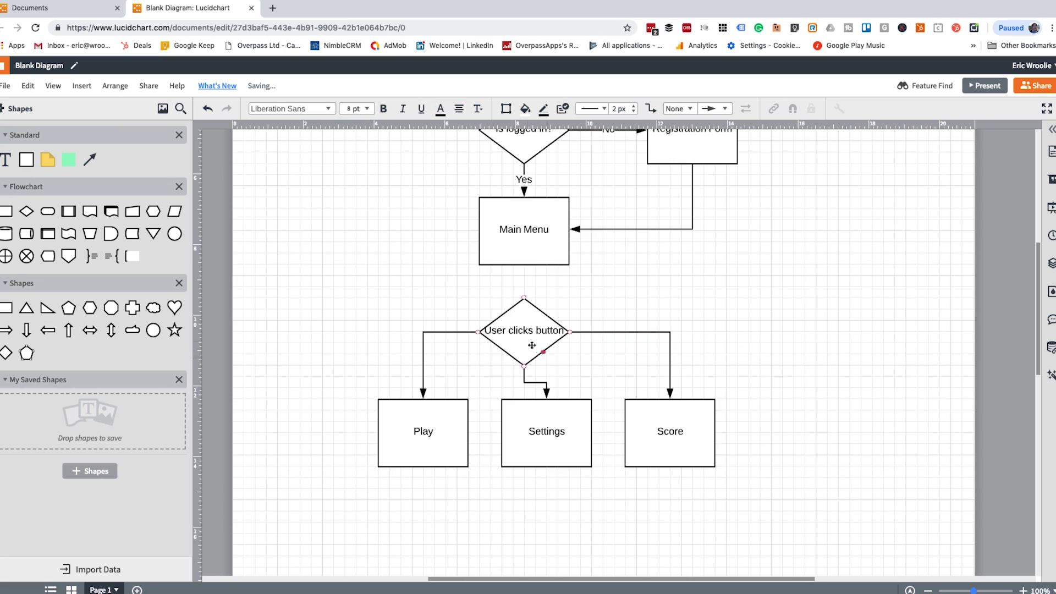
pyautogui.moveTo(524, 333); pyautogui.dragTo(546, 333)
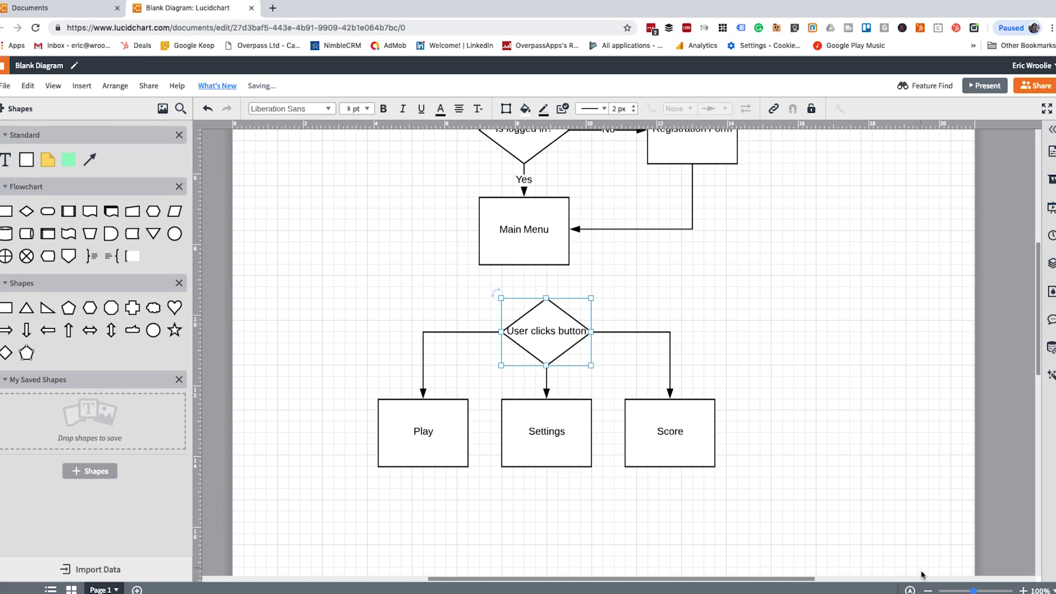
pyautogui.click(930, 590)
pyautogui.click(930, 590)
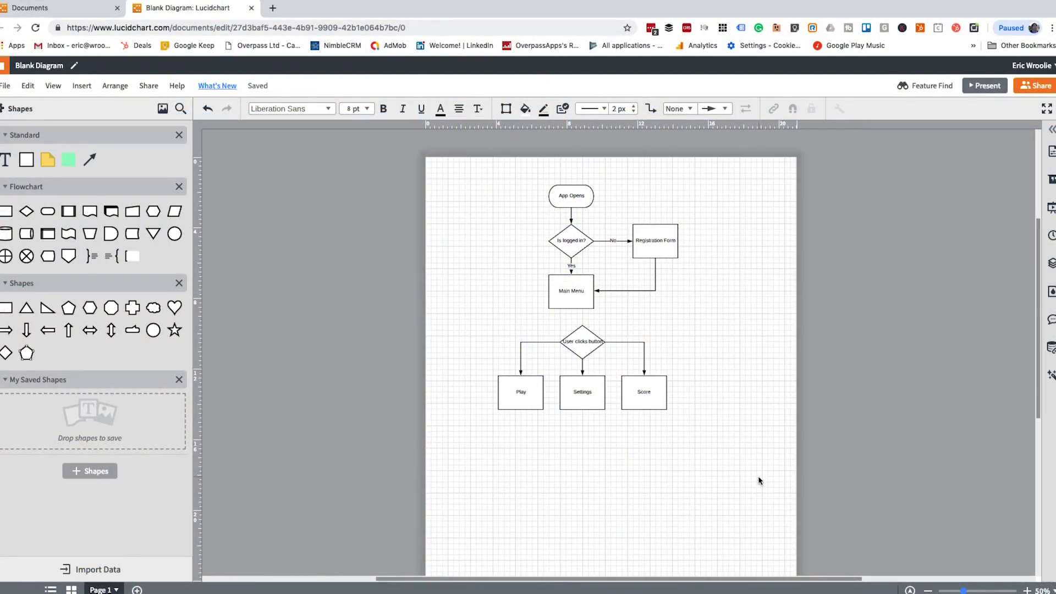
# - Shift the whole flowchart slightly left and down, then place a green shape at its top-left
pyautogui.moveTo(524, 209); pyautogui.dragTo(727, 456)
pyautogui.moveTo(578, 390); pyautogui.dragTo(538, 412)
pyautogui.click(702, 367)
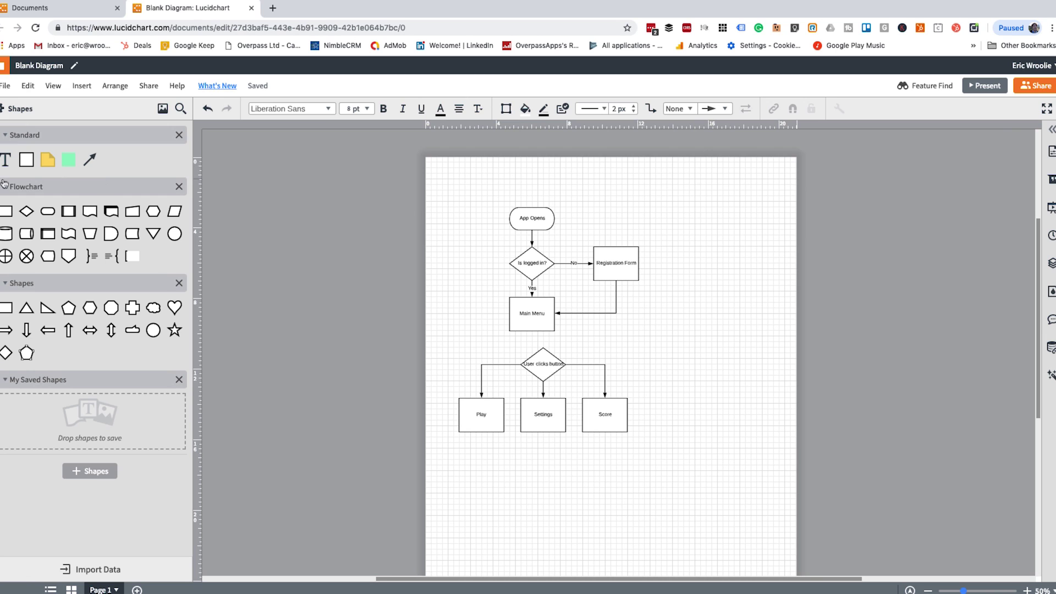
pyautogui.moveTo(70, 160); pyautogui.dragTo(666, 504)
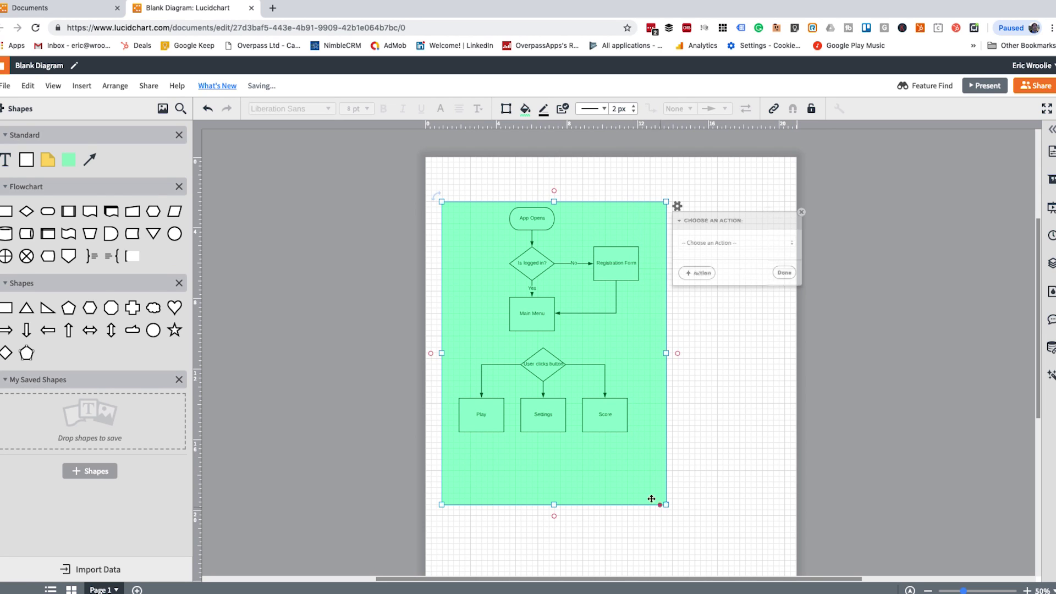
# - Send the green shape to the back so it sits behind the flowchart
pyautogui.rightClick(509, 339)
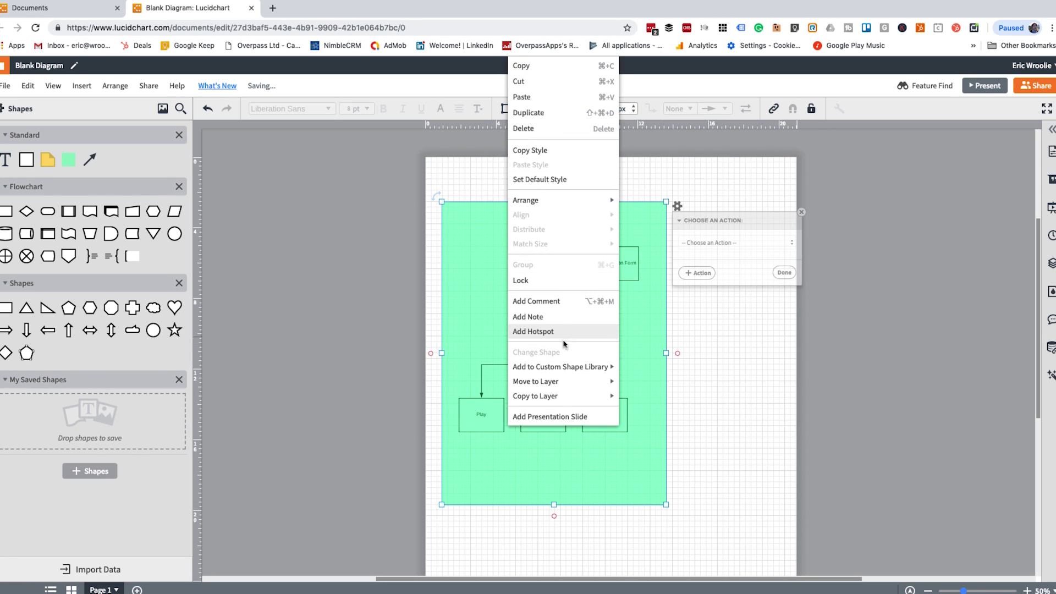
pyautogui.moveTo(609, 201)
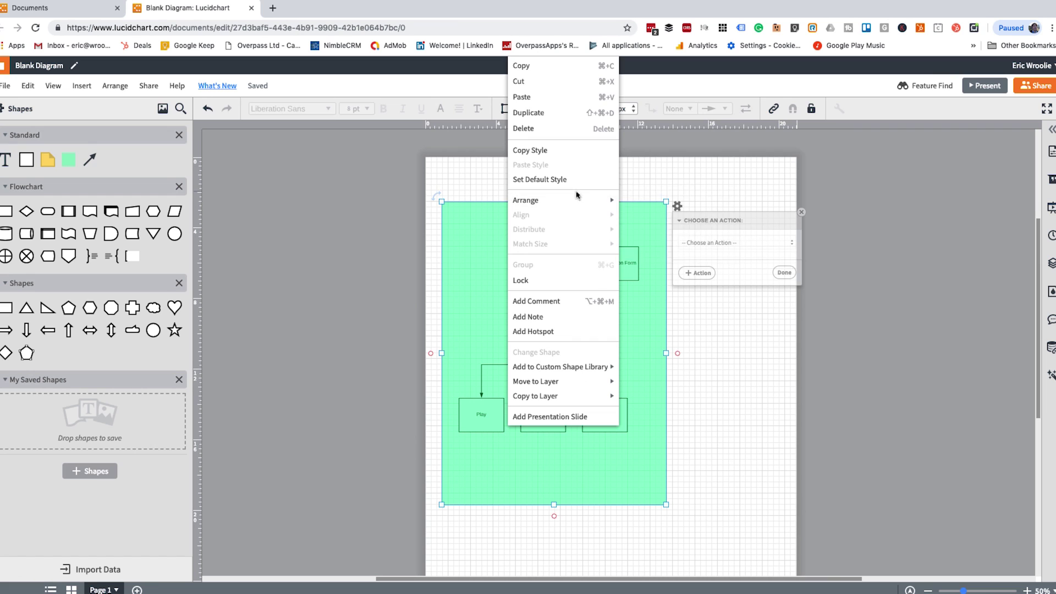
pyautogui.click(660, 215)
pyautogui.click(678, 319)
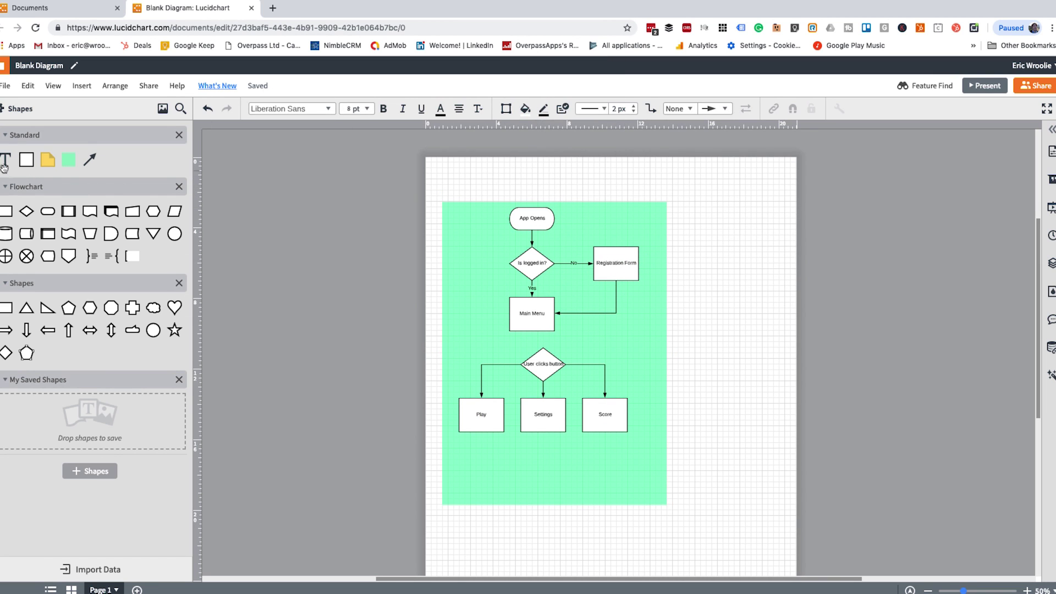
# - Add an 'App' text label in the green lane's top-left corner
pyautogui.moveTo(307, 216); pyautogui.dragTo(478, 215)
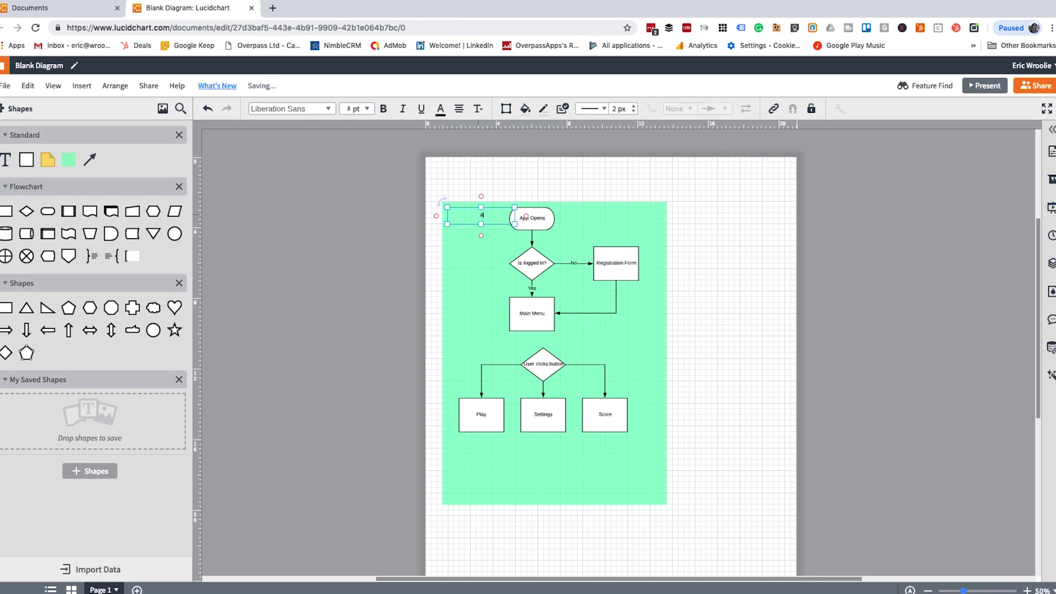
pyautogui.hscroll(-2, 513, 248)
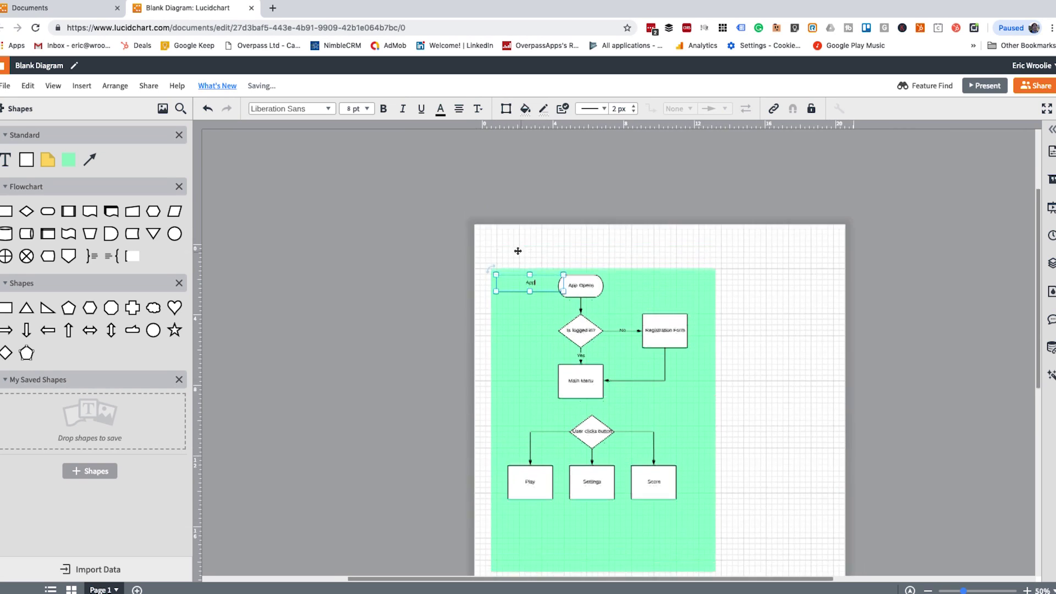
pyautogui.scroll(-1, 513, 248)
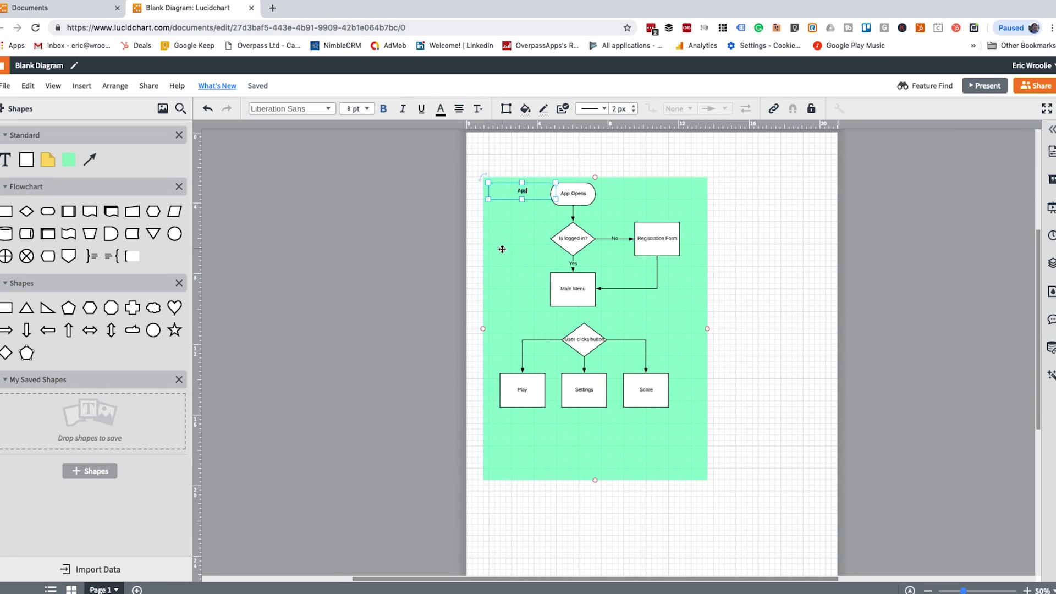
pyautogui.moveTo(519, 193); pyautogui.dragTo(504, 187)
pyautogui.click(478, 109)
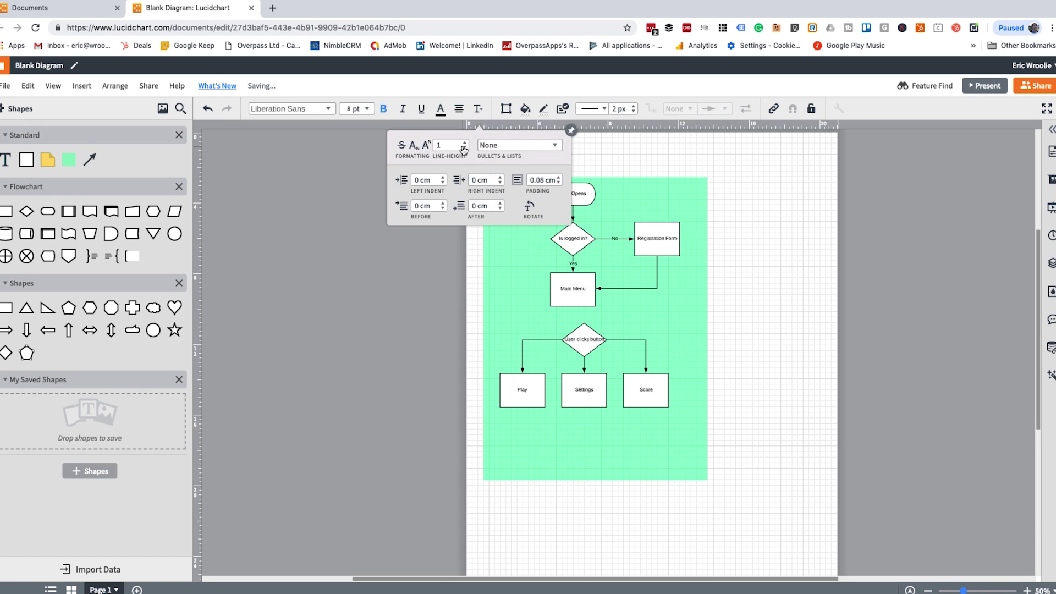
pyautogui.press('Escape')
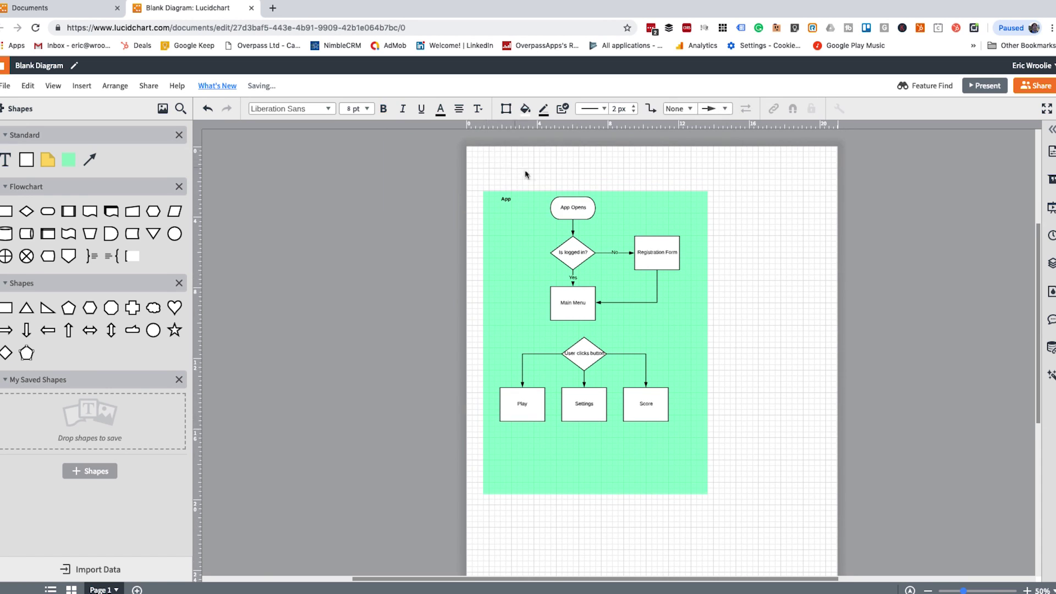
pyautogui.click(533, 181)
# - Add a second green lane right of App and copy the label onto it as 'Server'
pyautogui.moveTo(69, 164); pyautogui.dragTo(828, 494)
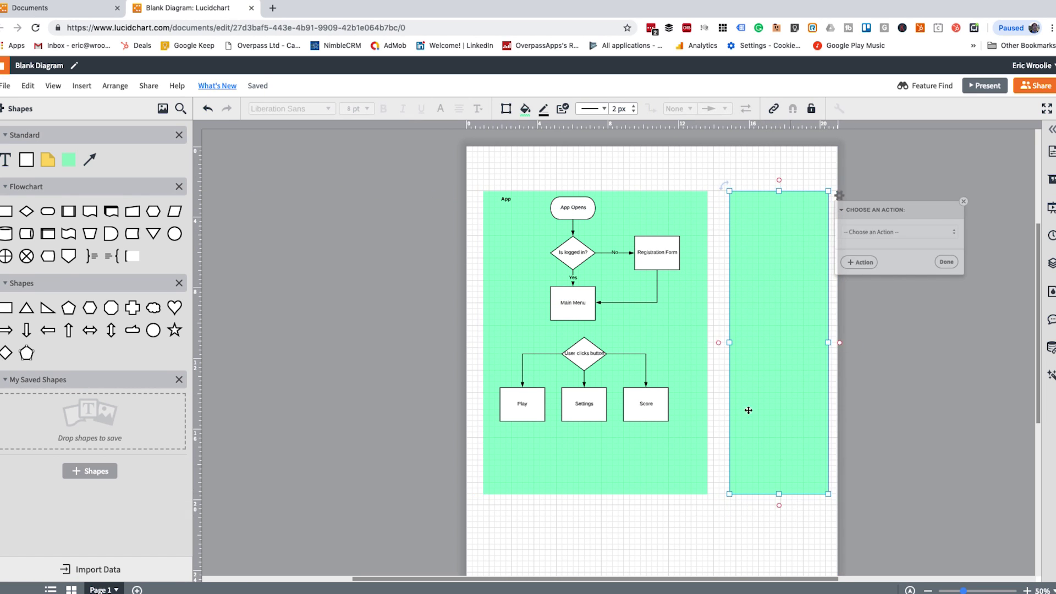
pyautogui.click(510, 205)
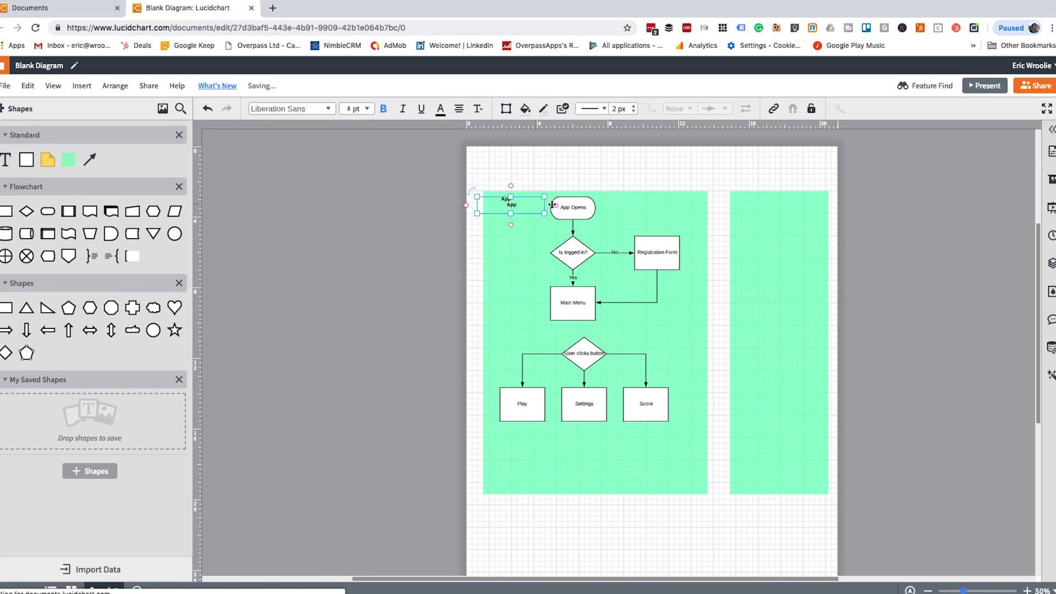
pyautogui.moveTo(511, 205); pyautogui.dragTo(764, 202)
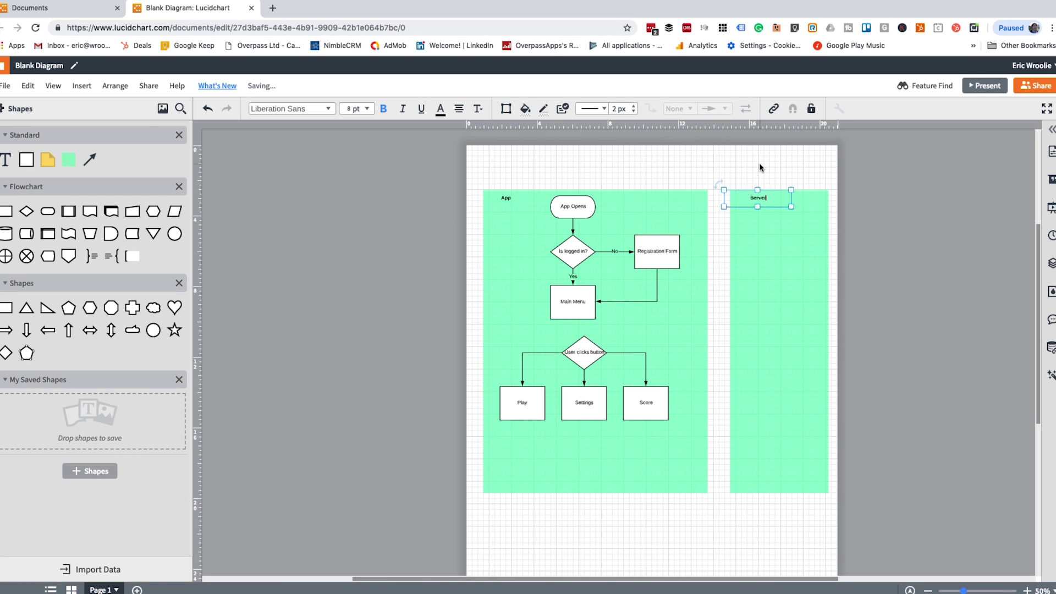
pyautogui.click(815, 371)
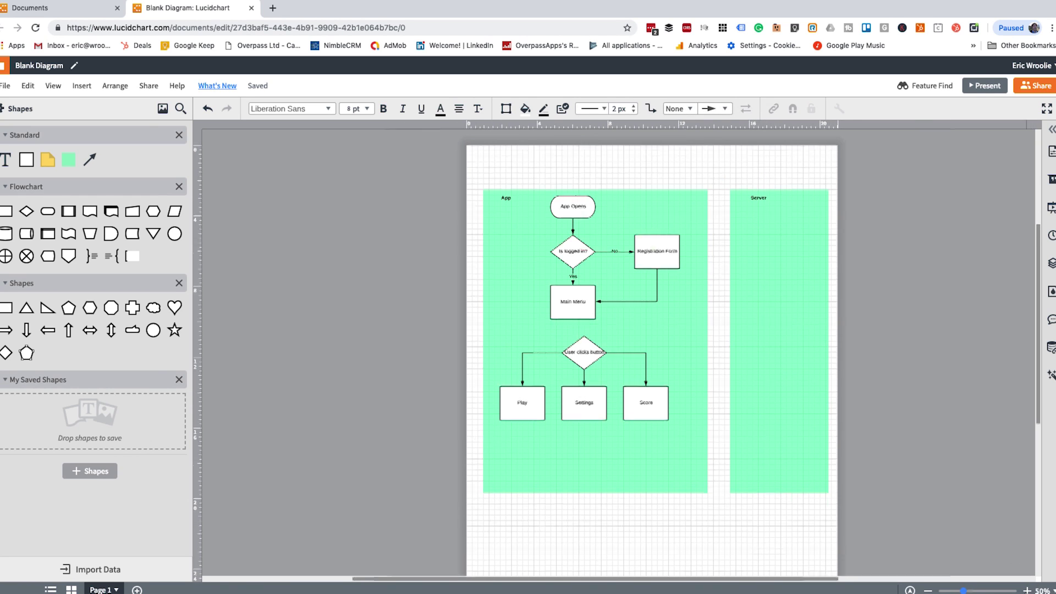
pyautogui.click(1026, 588)
pyautogui.scroll(1, 437, 224)
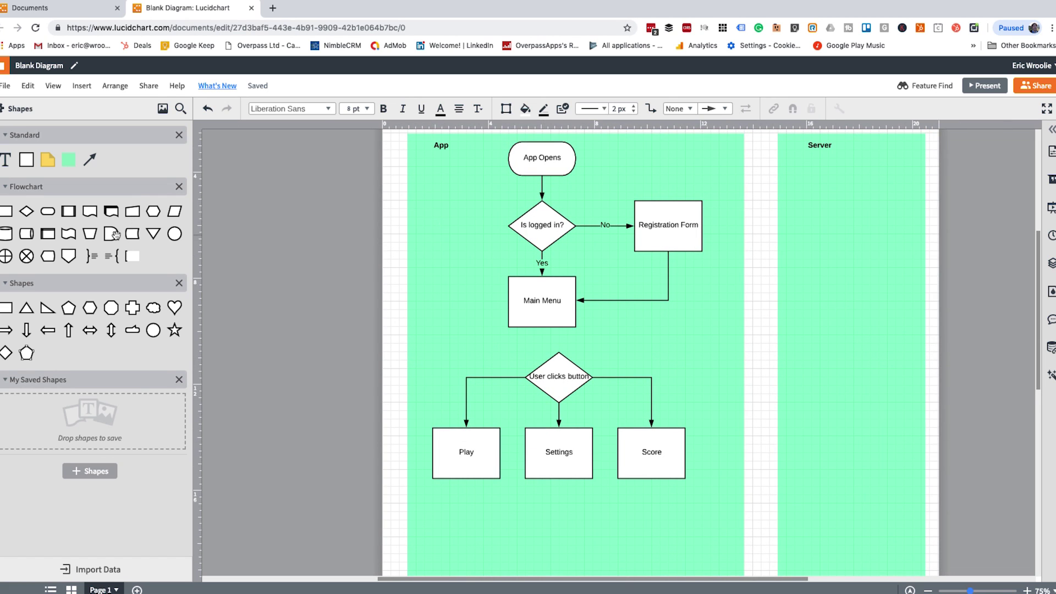
# - Add an '/auth/login' process box in the Server lane
pyautogui.moveTo(6, 210); pyautogui.dragTo(849, 223)
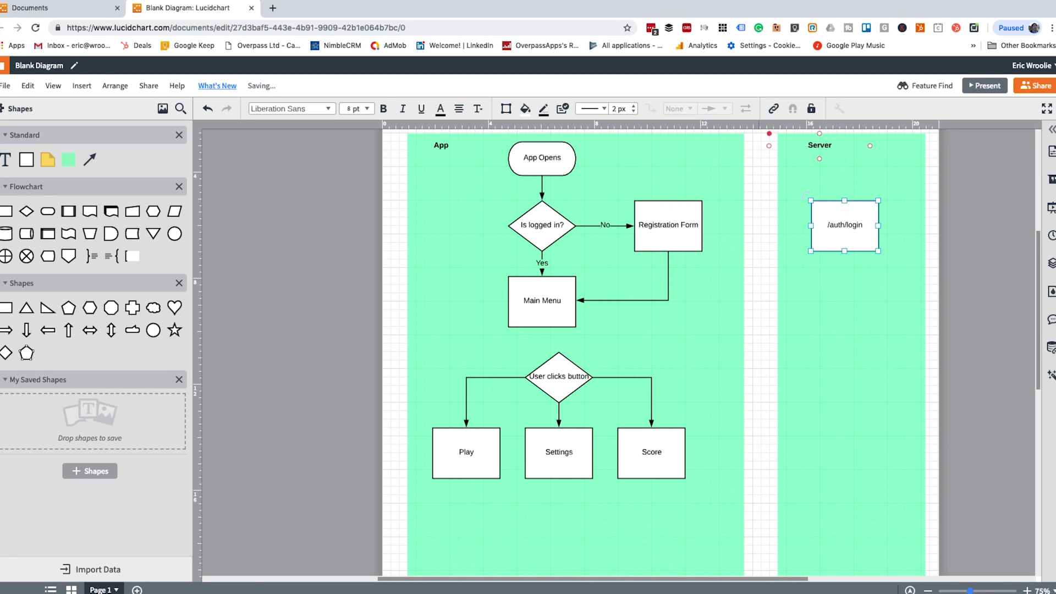
pyautogui.click(755, 184)
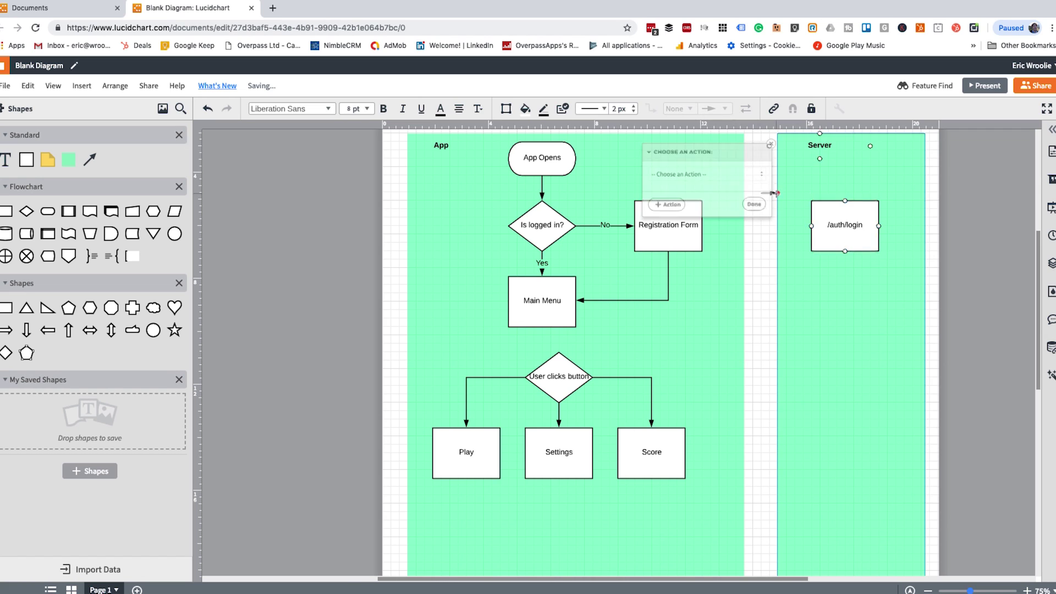
pyautogui.click(704, 228)
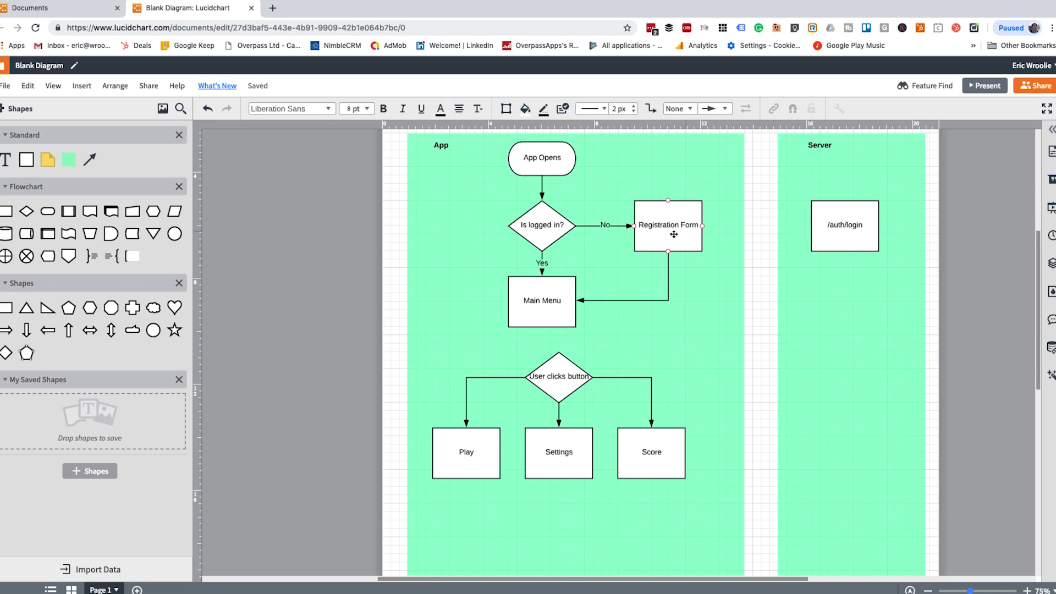
# - Connect Registration Form to /auth/login with a dashed arrow
pyautogui.moveTo(703, 225)
pyautogui.mouseDown()
pyautogui.moveTo(745, 306)
pyautogui.moveTo(809, 225)
pyautogui.mouseUp()
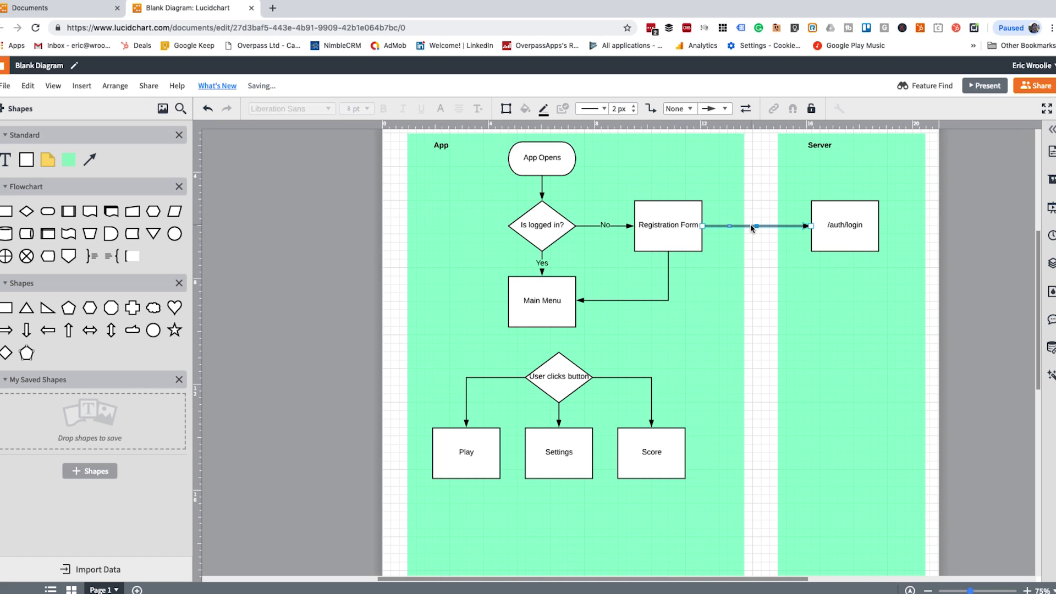
pyautogui.click(604, 109)
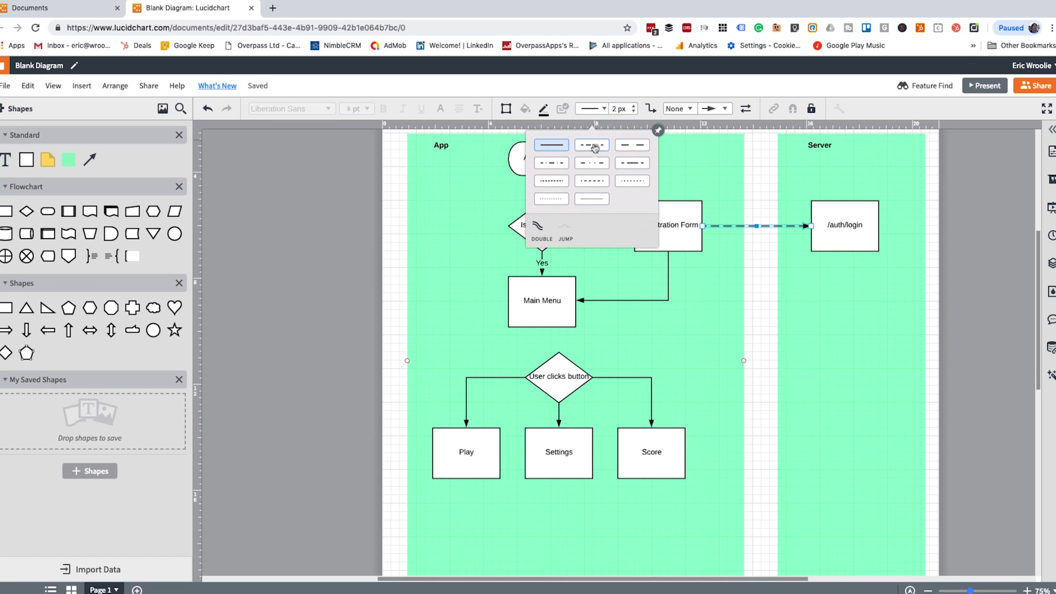
pyautogui.click(592, 187)
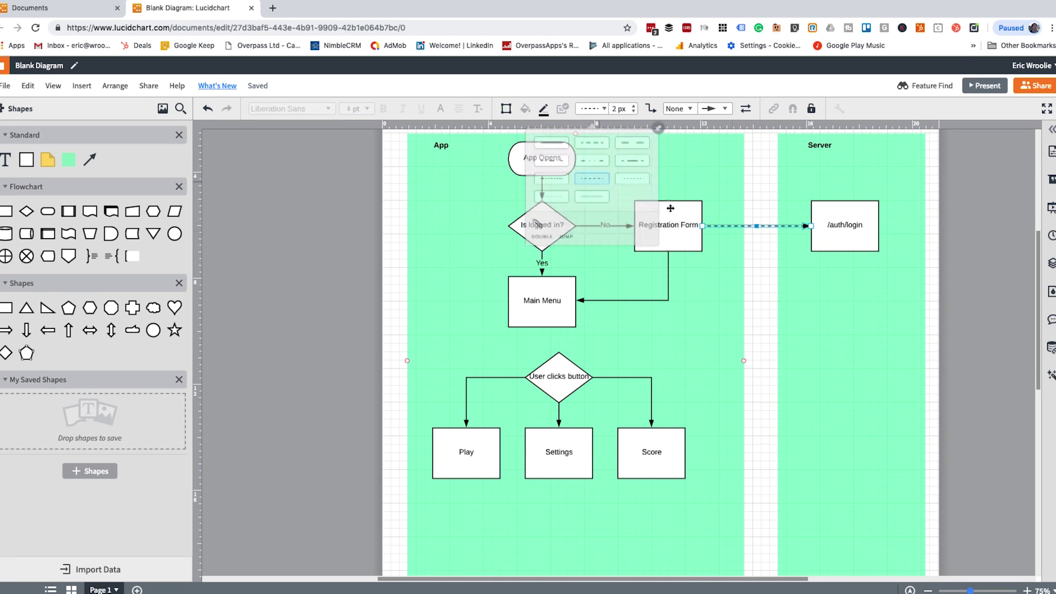
pyautogui.click(786, 285)
pyautogui.rightClick(810, 289)
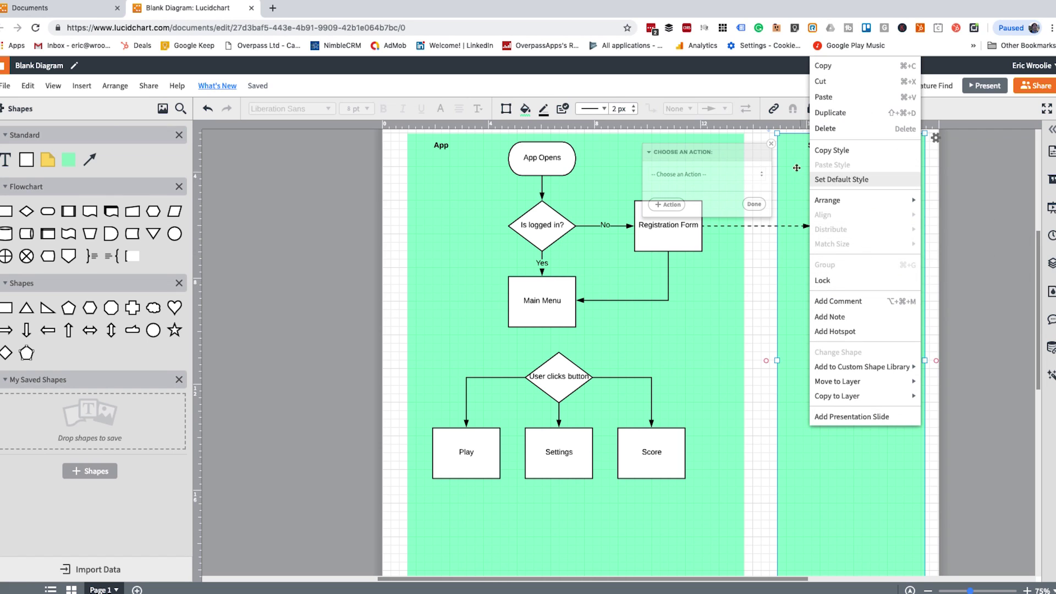
# - Fill both the Server label and the whole Server lane with light blue
pyautogui.click(782, 160)
pyautogui.click(525, 113)
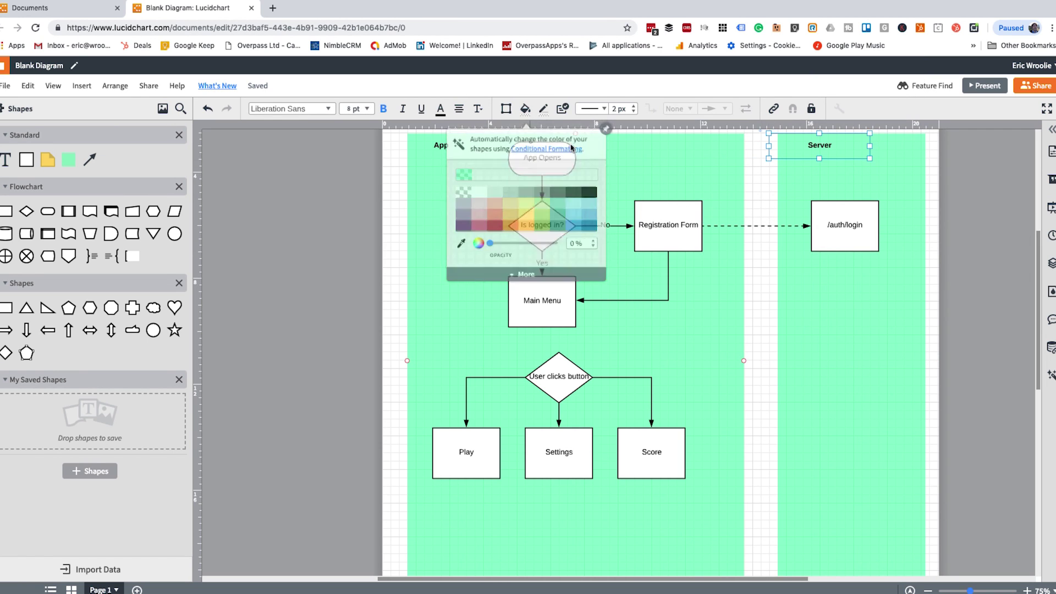
pyautogui.click(570, 206)
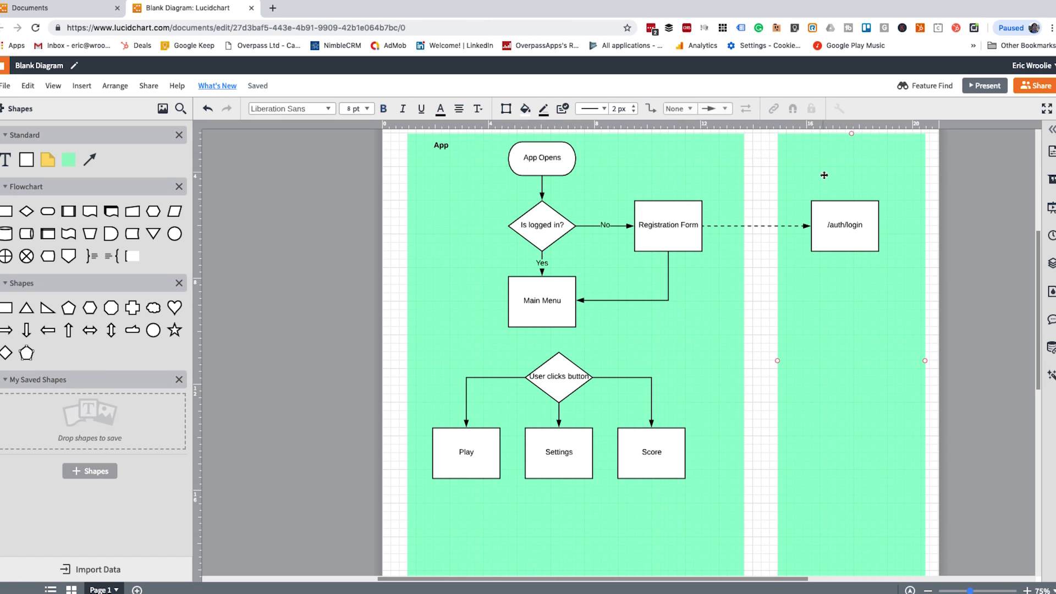
pyautogui.click(803, 174)
pyautogui.click(526, 110)
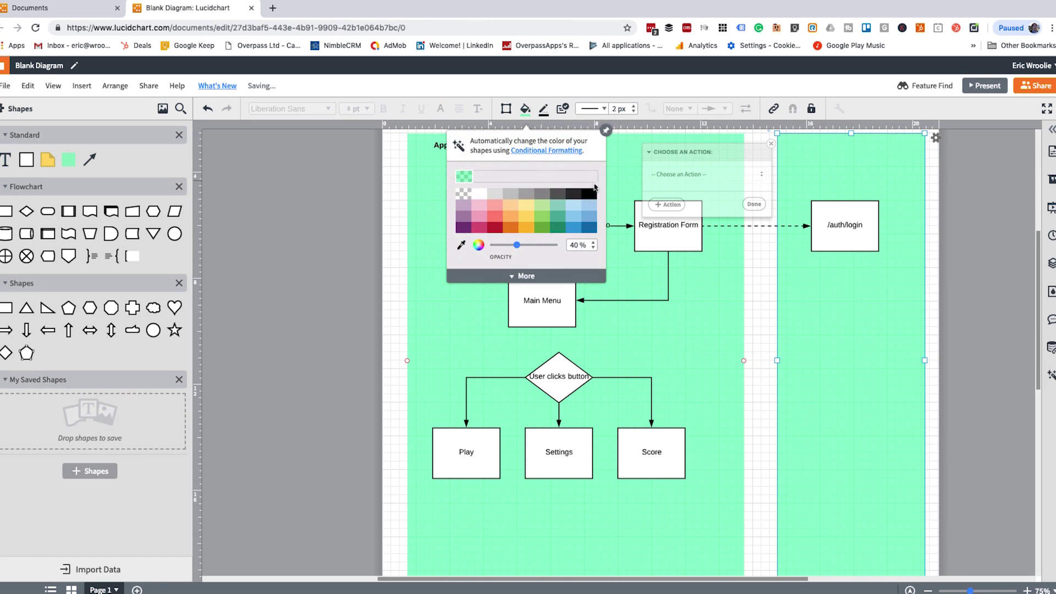
pyautogui.click(584, 204)
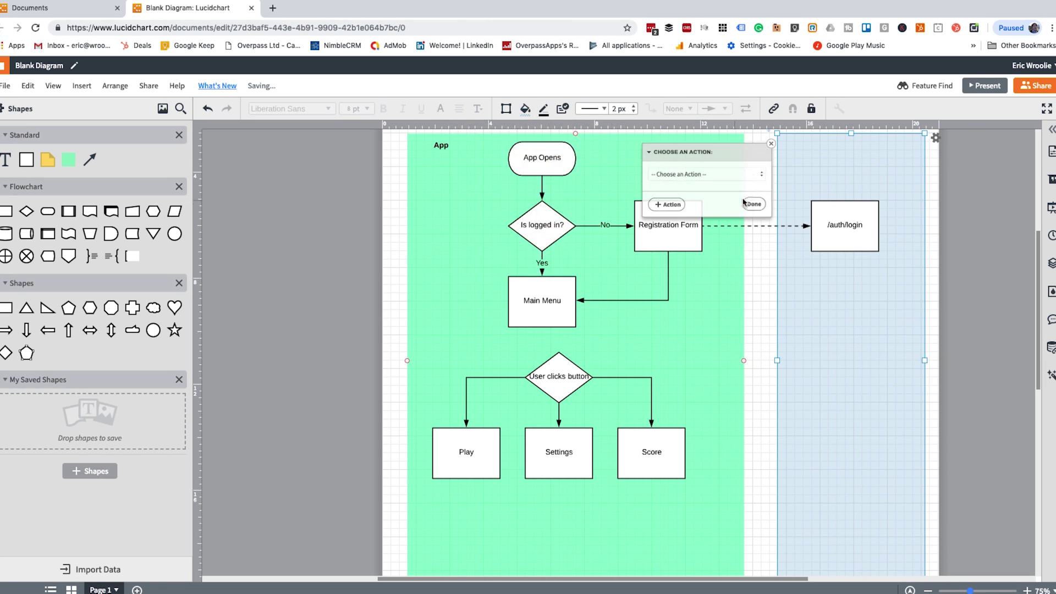
pyautogui.click(769, 142)
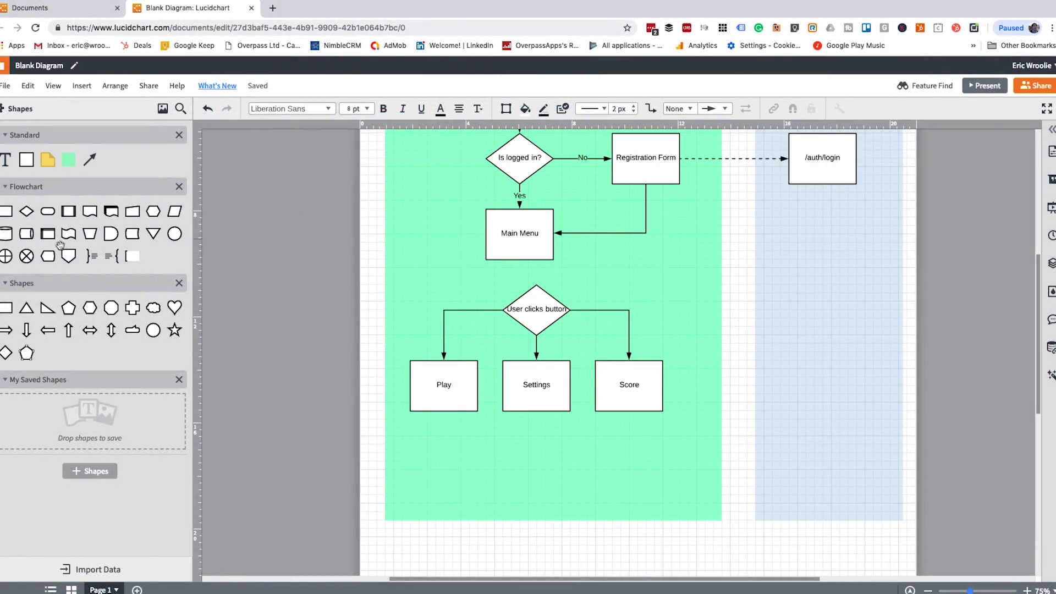
# - Place an 'Other stuff' off-page link below Play and a duplicate of it below Settings
pyautogui.moveTo(61, 249); pyautogui.dragTo(439, 468)
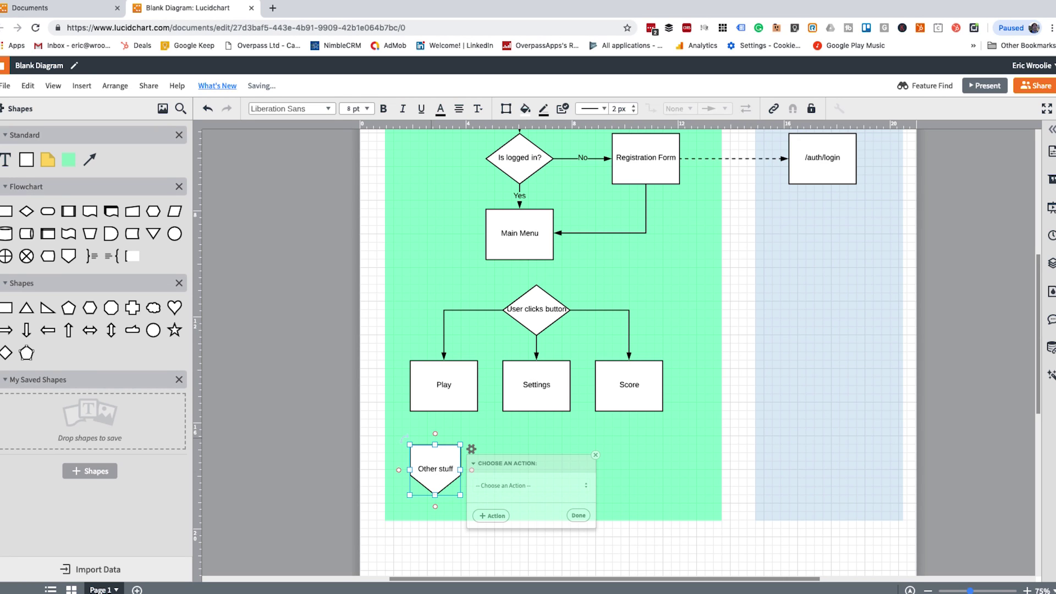
pyautogui.click(828, 410)
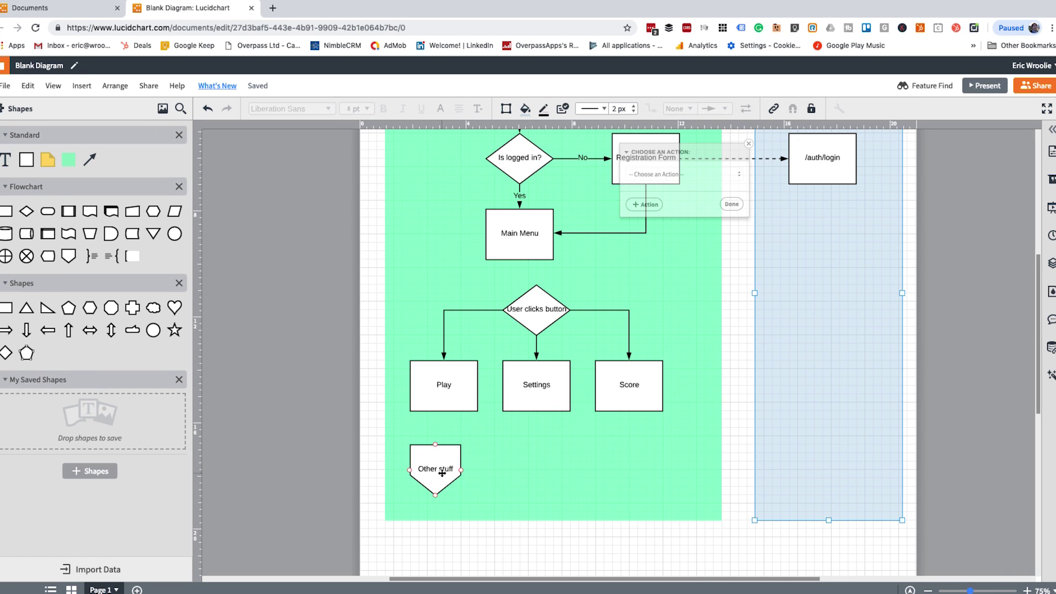
pyautogui.moveTo(442, 473); pyautogui.dragTo(533, 472)
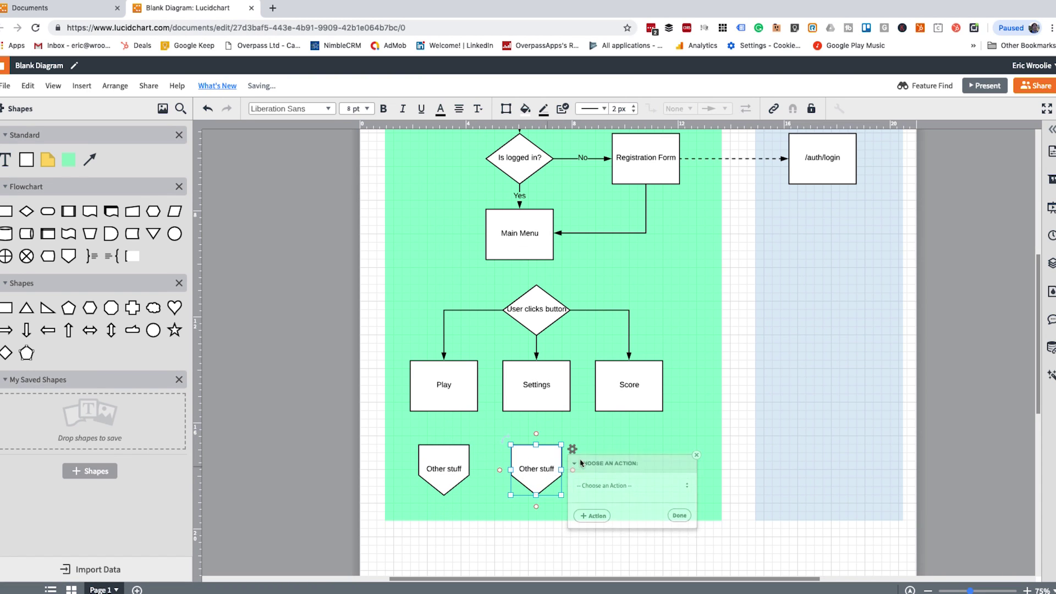
pyautogui.click(636, 445)
pyautogui.click(535, 470)
pyautogui.moveTo(536, 470); pyautogui.dragTo(631, 460)
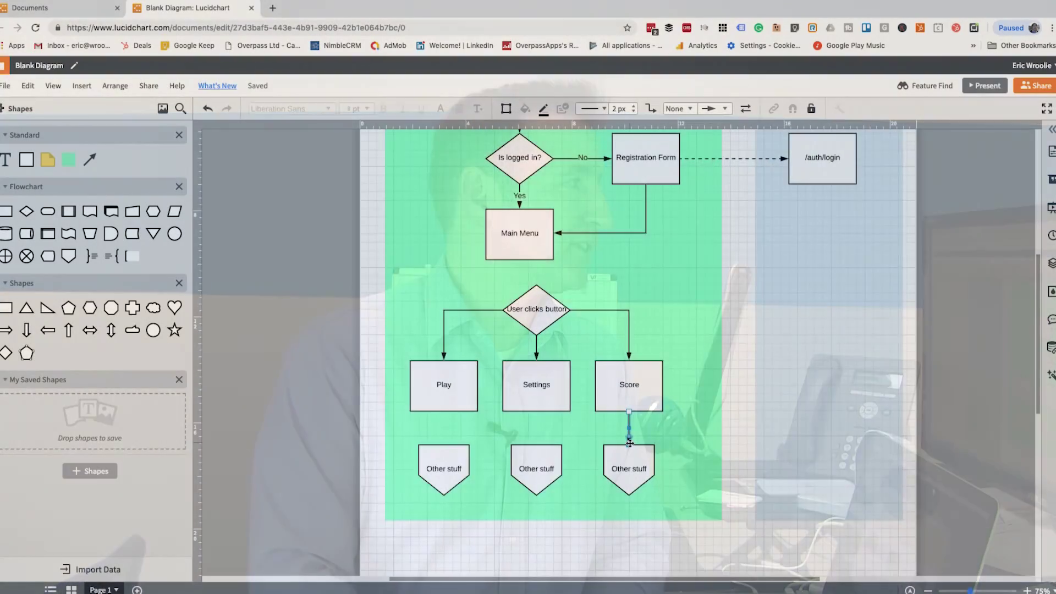
# - Scroll up to view the whole App lane with its three Other stuff shapes
pyautogui.scroll(3, 556, 278)
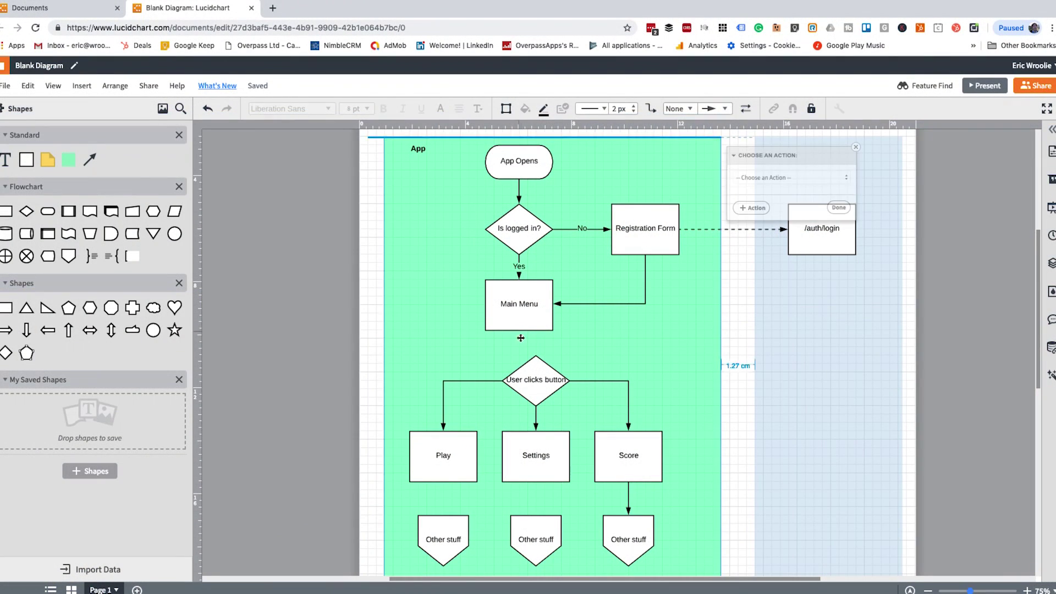
# - Move the User clicks button diamond and then Settings into one straight column under Main Menu
pyautogui.click(518, 335)
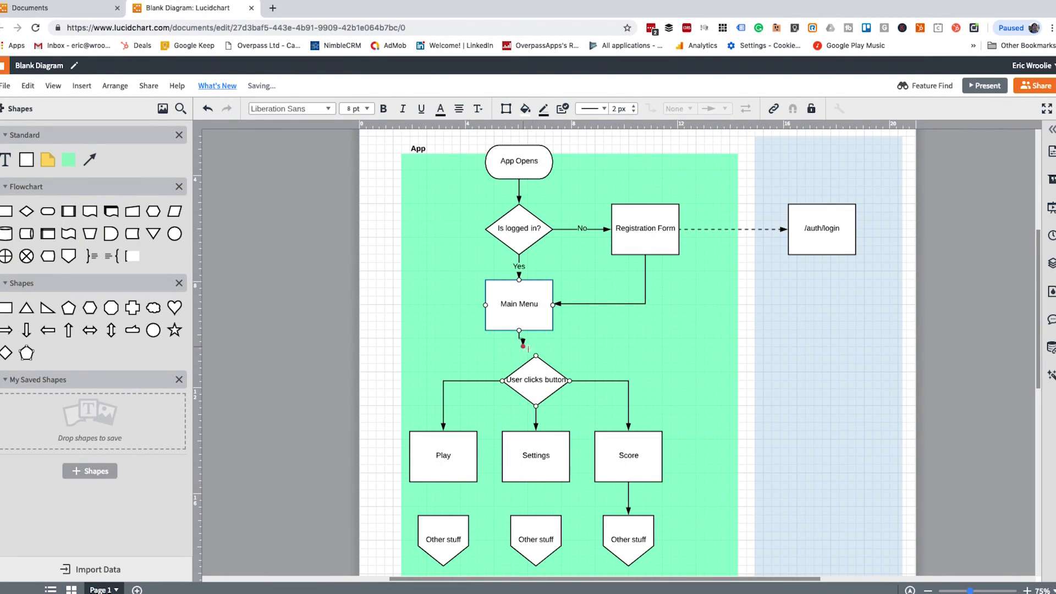
pyautogui.moveTo(536, 356); pyautogui.dragTo(518, 358)
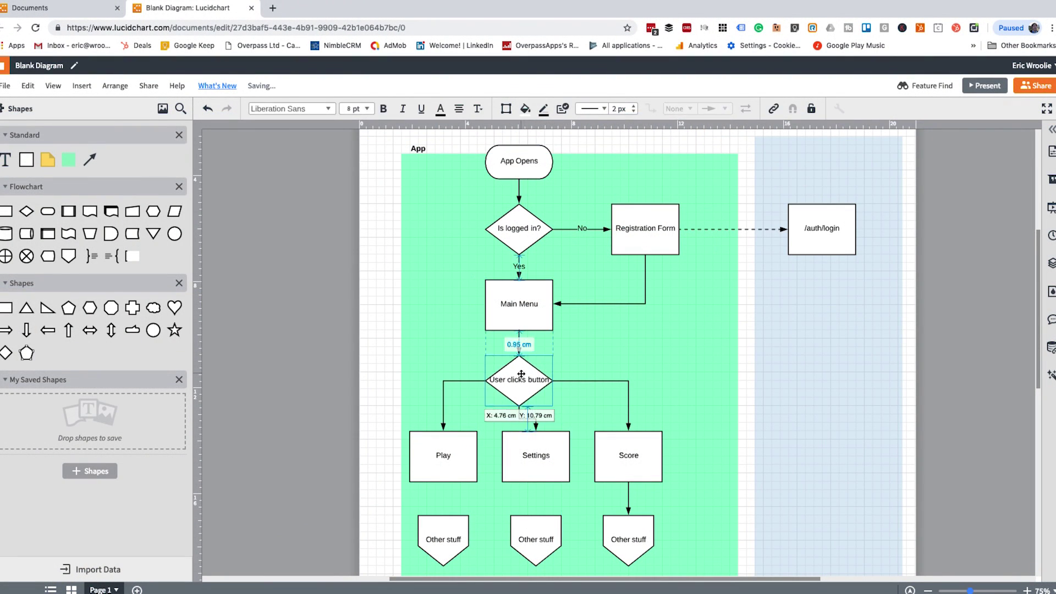
pyautogui.click(530, 447)
pyautogui.moveTo(529, 446); pyautogui.dragTo(523, 445)
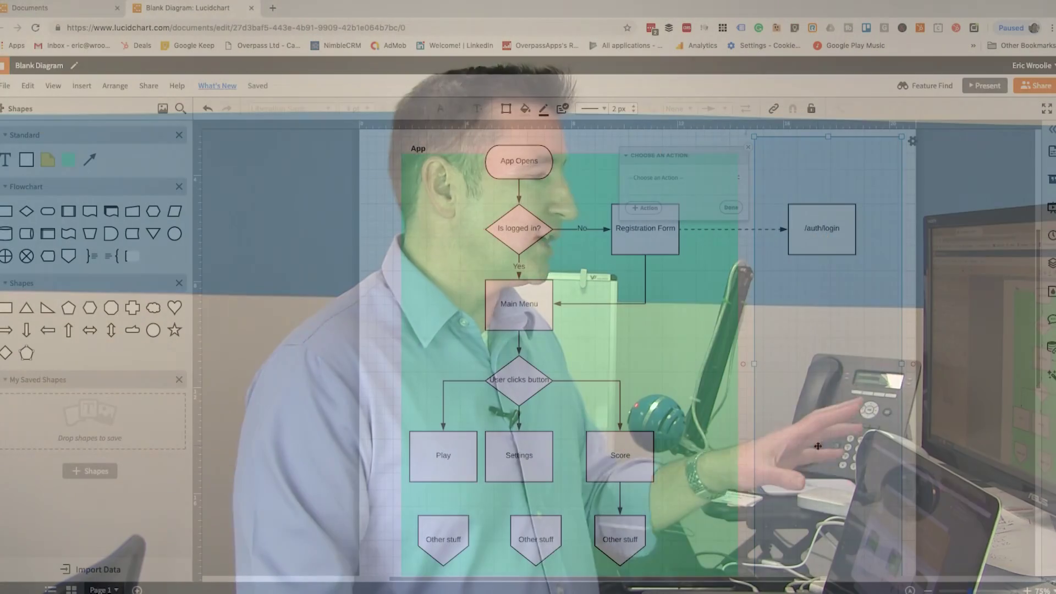
pyautogui.scroll(-3, 708, 414)
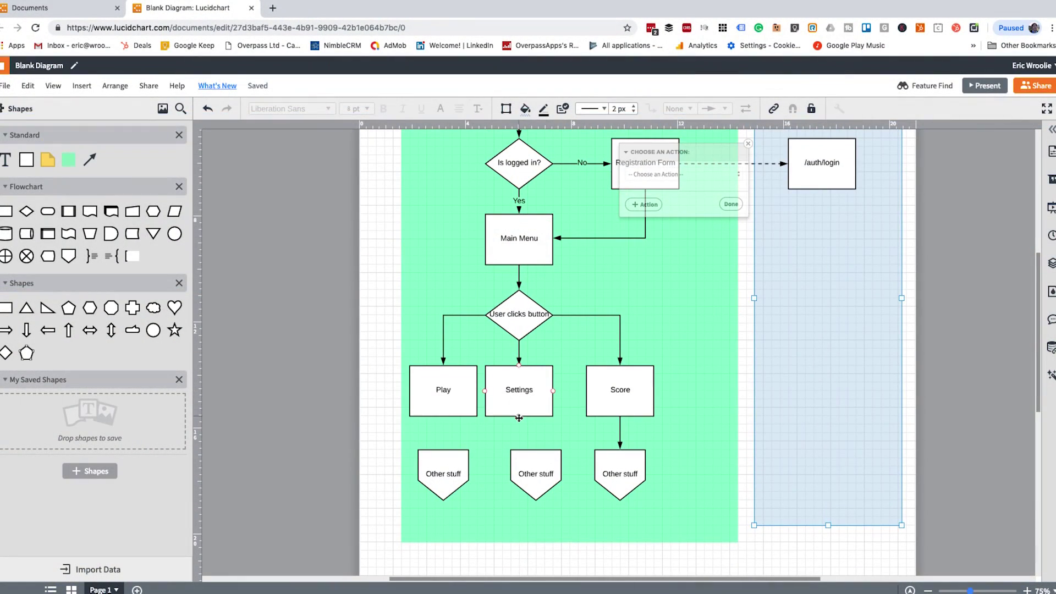
pyautogui.click(518, 418)
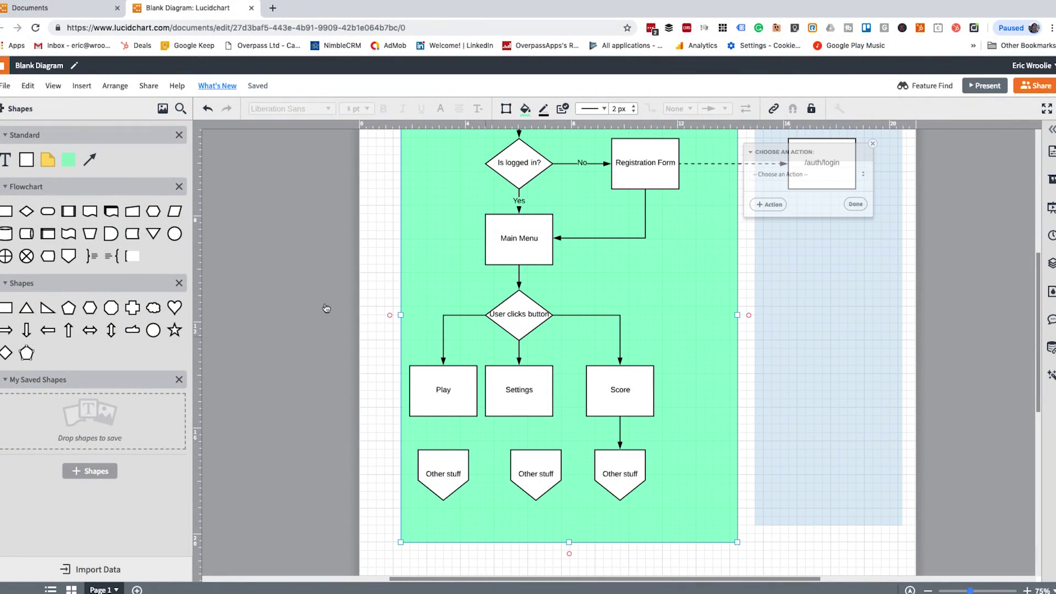
# - Add an 'App Closes' terminator below the Other stuff shapes and enlarge the App lane
pyautogui.moveTo(48, 211); pyautogui.dragTo(544, 541)
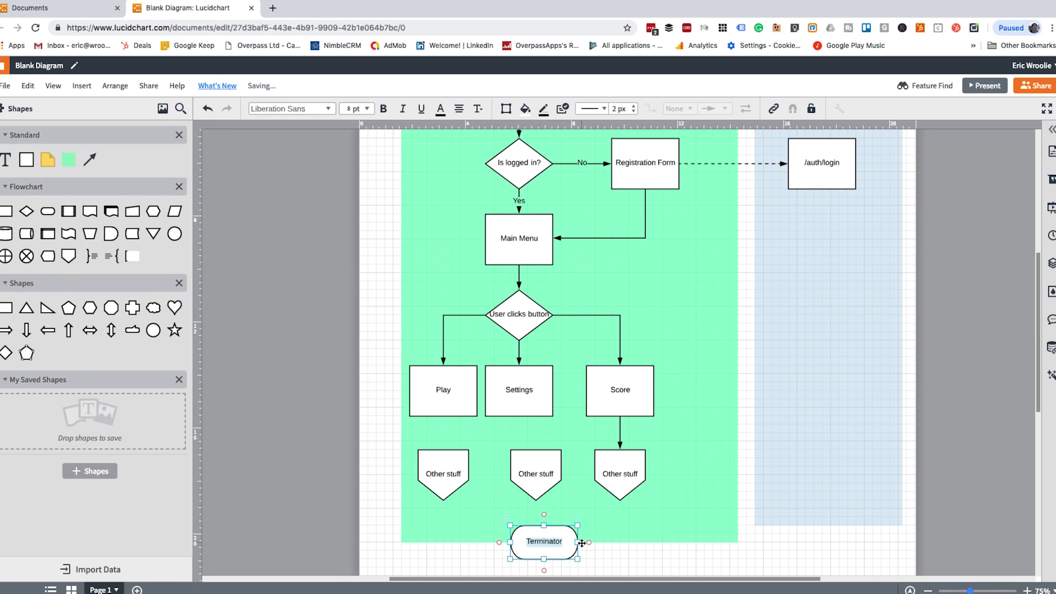
pyautogui.write('App Closes')
pyautogui.click(656, 534)
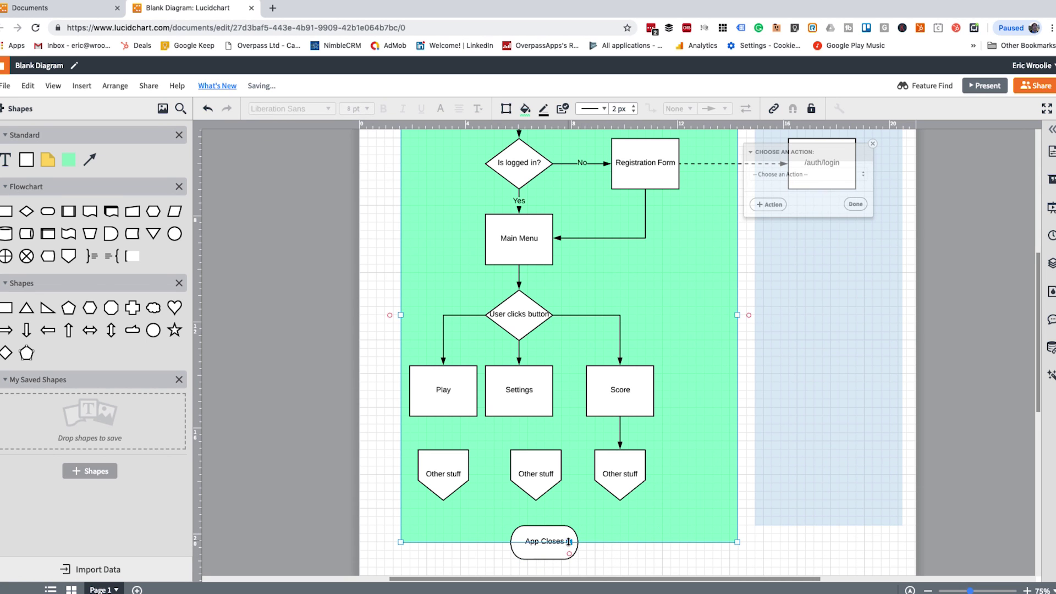
pyautogui.moveTo(569, 542)
pyautogui.mouseDown()
pyautogui.moveTo(572, 566)
pyautogui.moveTo(573, 531)
pyautogui.mouseUp()
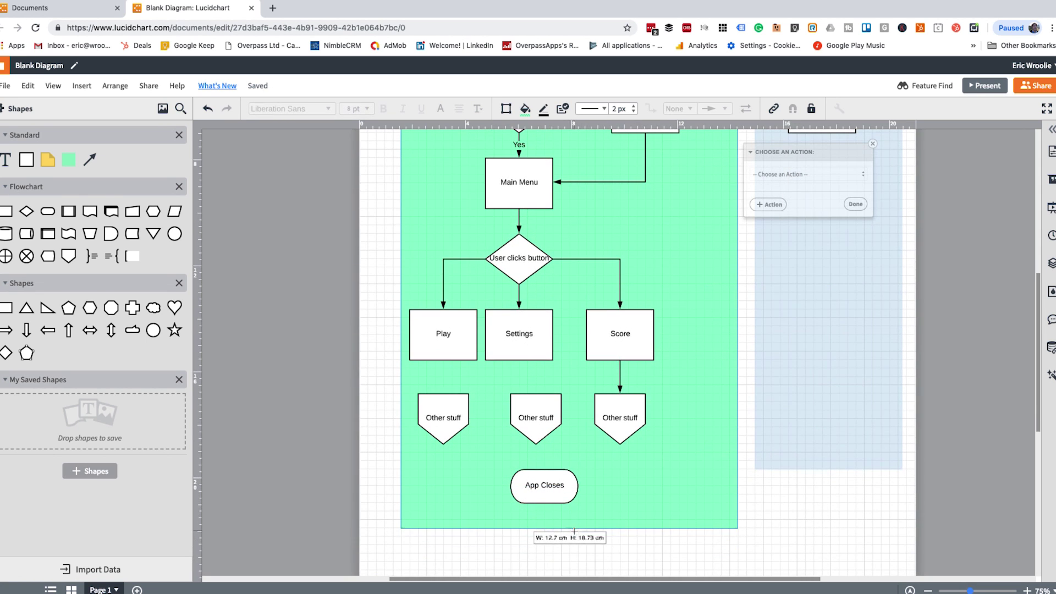
# - Shift Settings under the diamond and line up the middle Other stuff beneath it
pyautogui.click(445, 349)
pyautogui.click(521, 352)
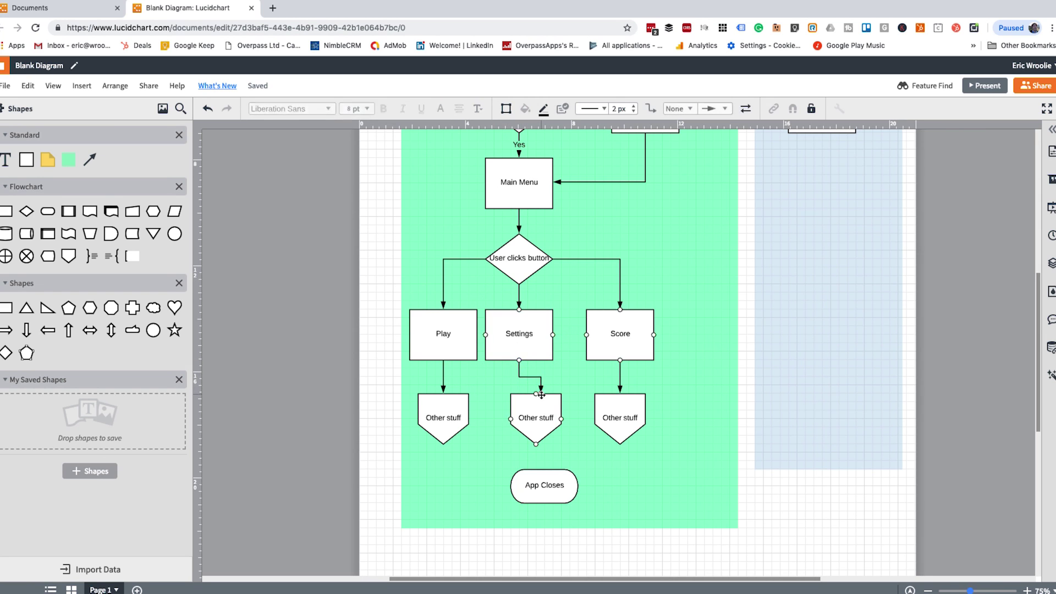
pyautogui.moveTo(517, 347); pyautogui.dragTo(530, 347)
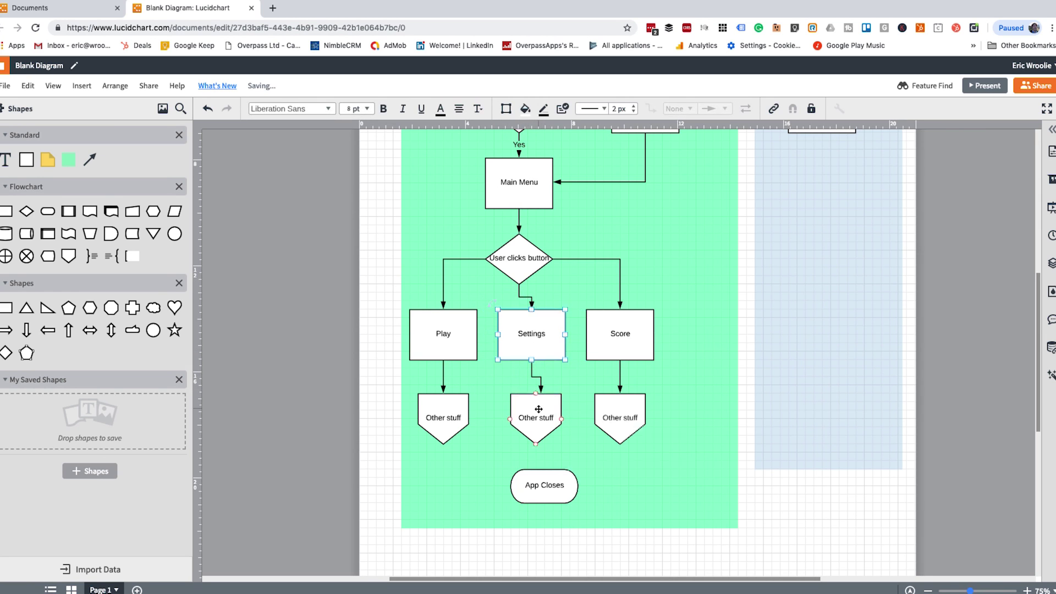
pyautogui.moveTo(540, 405); pyautogui.dragTo(535, 405)
# - Connect all three Other stuff shapes to App Closes, then add a blank Page 2
pyautogui.click(622, 338)
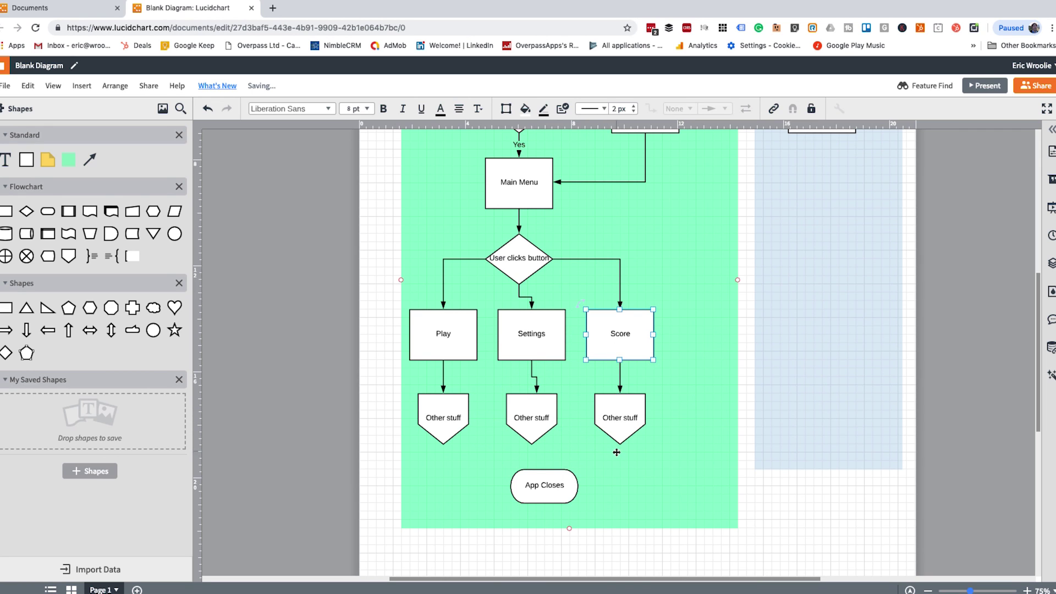
pyautogui.moveTo(619, 444); pyautogui.dragTo(577, 486)
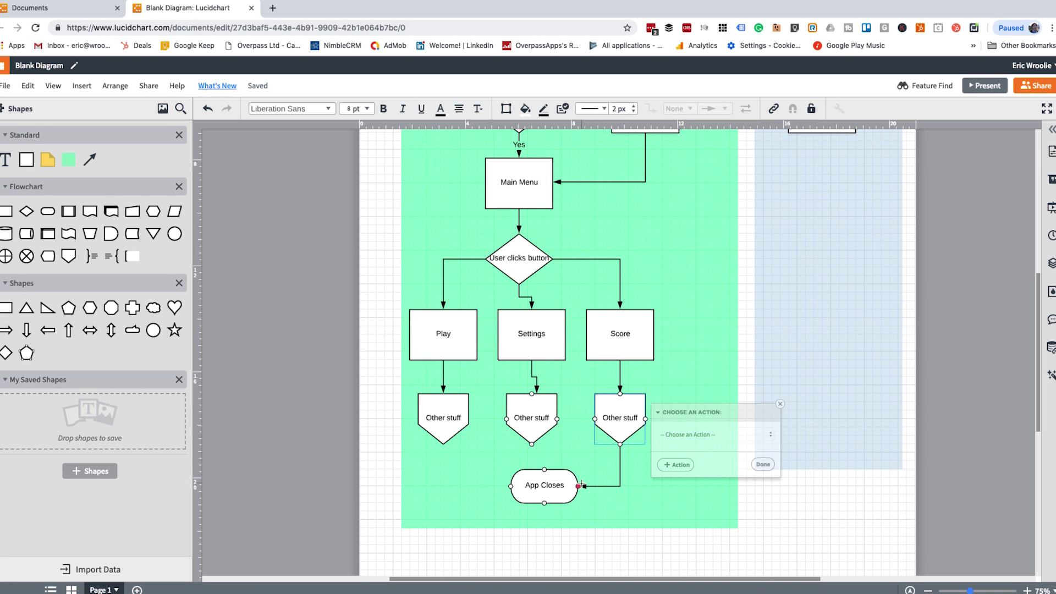
pyautogui.click(530, 439)
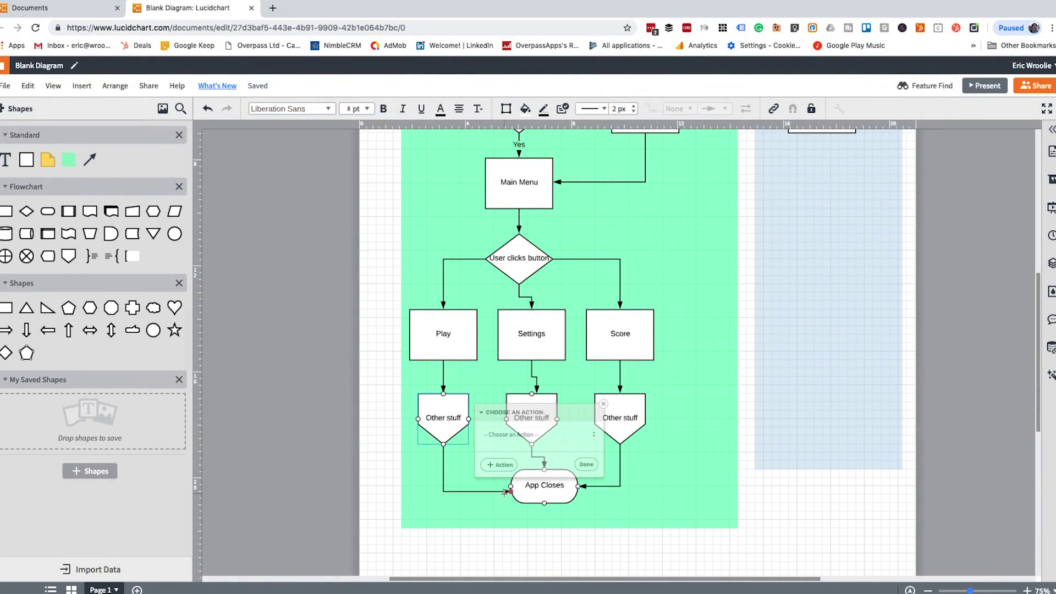
pyautogui.click(781, 490)
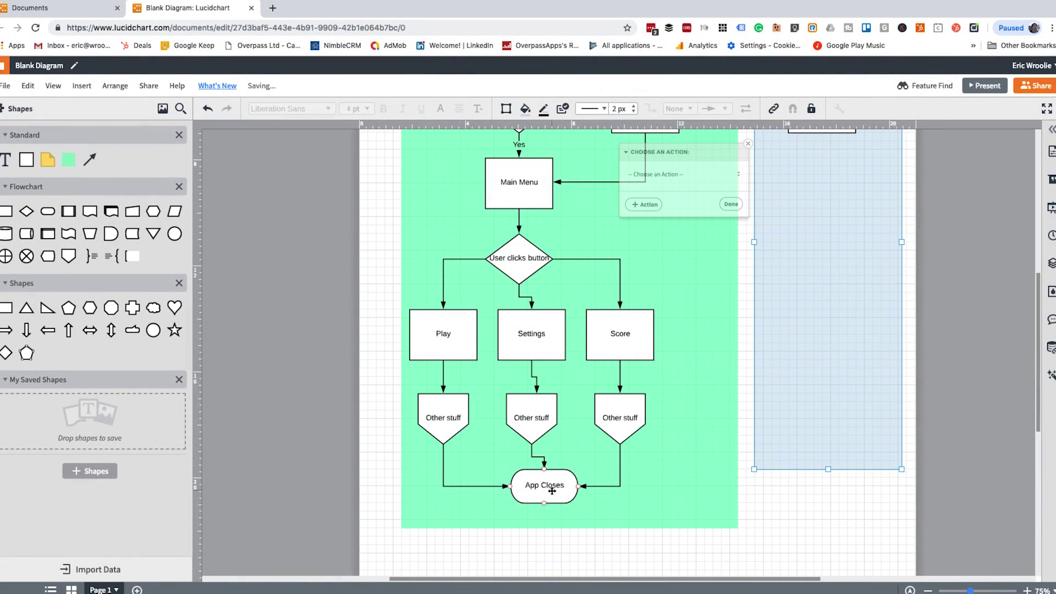
pyautogui.moveTo(550, 493); pyautogui.dragTo(542, 493)
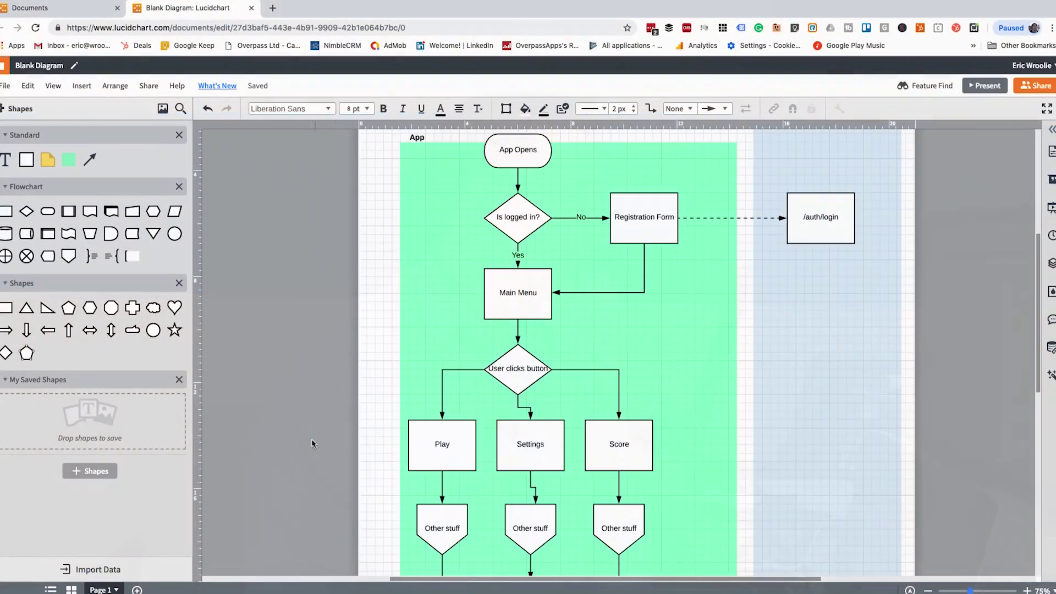
pyautogui.click(137, 589)
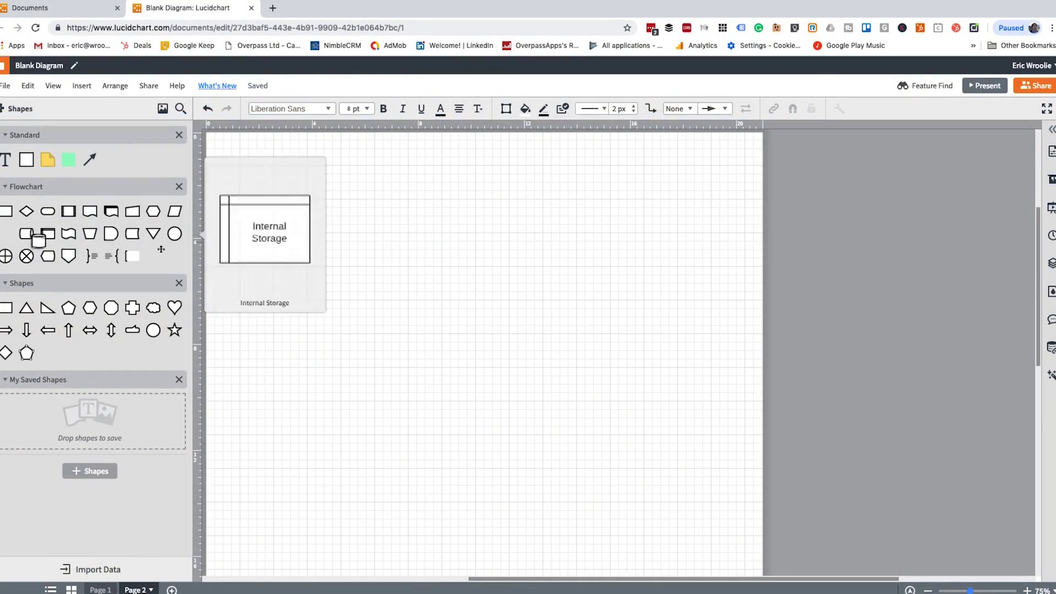
# - Place a Database cylinder with a process box labelled 'API' below it
pyautogui.moveTo(161, 249); pyautogui.dragTo(458, 224)
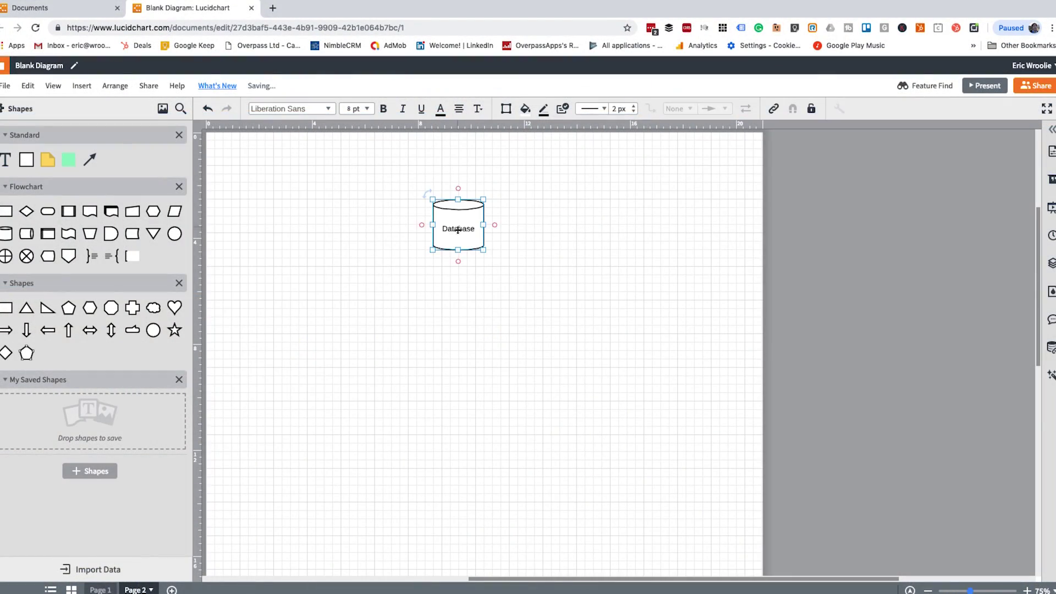
pyautogui.click(337, 273)
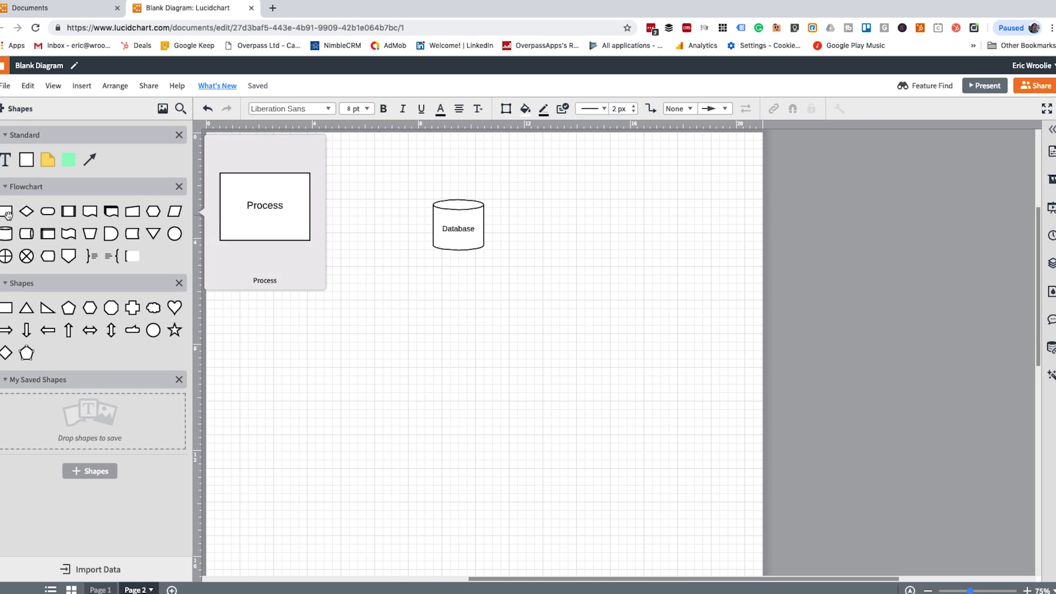
pyautogui.moveTo(6, 211); pyautogui.dragTo(584, 300)
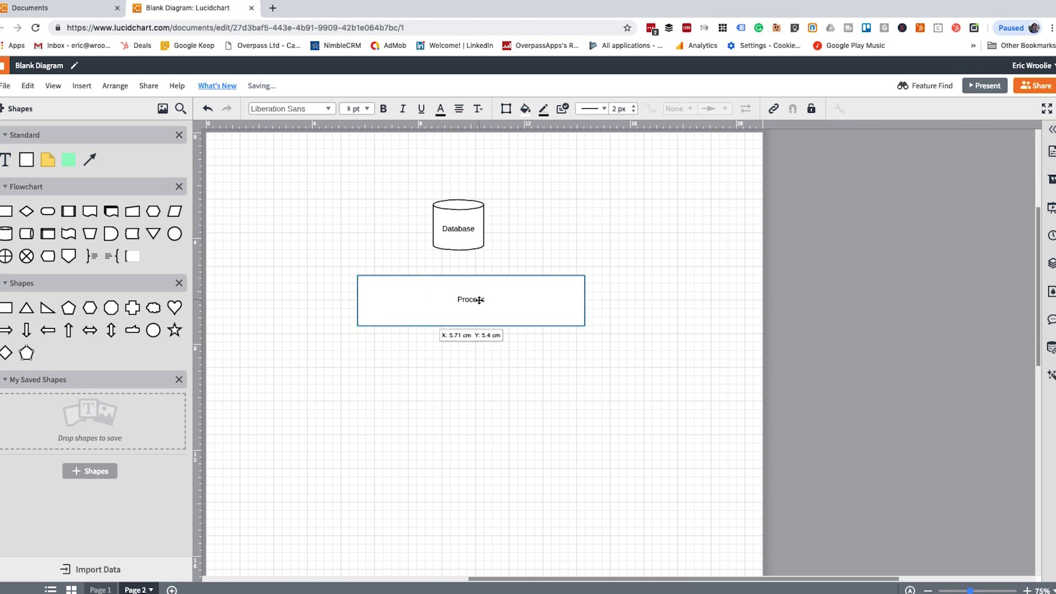
pyautogui.doubleClick(479, 300)
pyautogui.write('A')
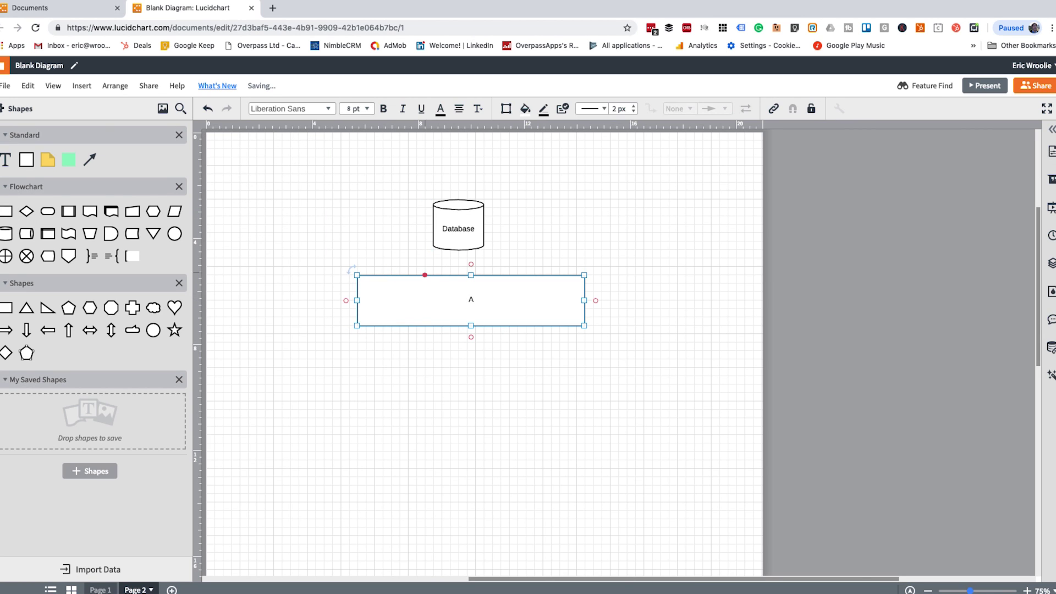
pyautogui.write('PI')
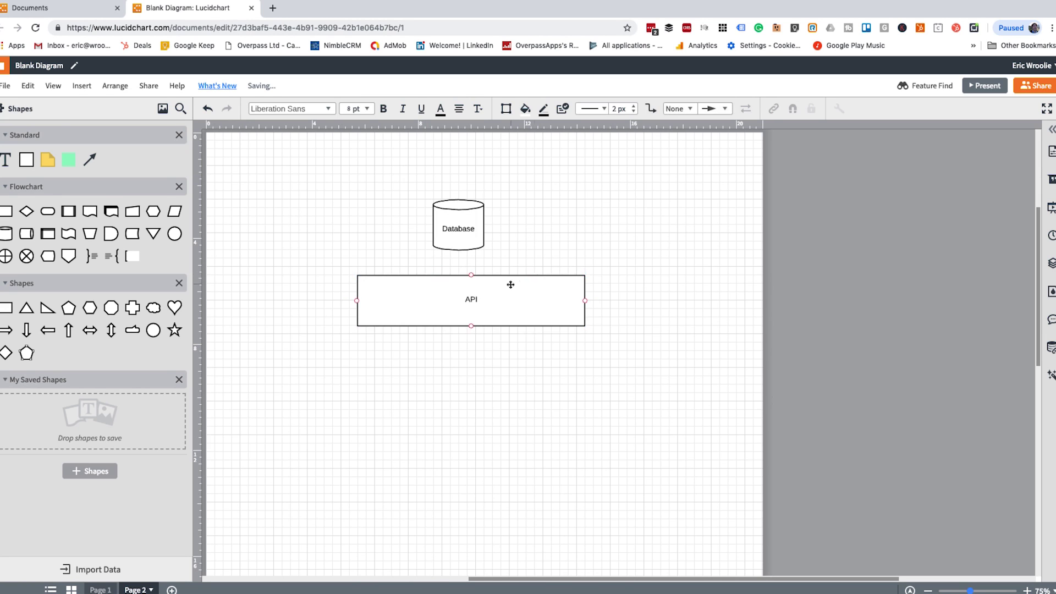
pyautogui.moveTo(509, 285); pyautogui.dragTo(500, 286)
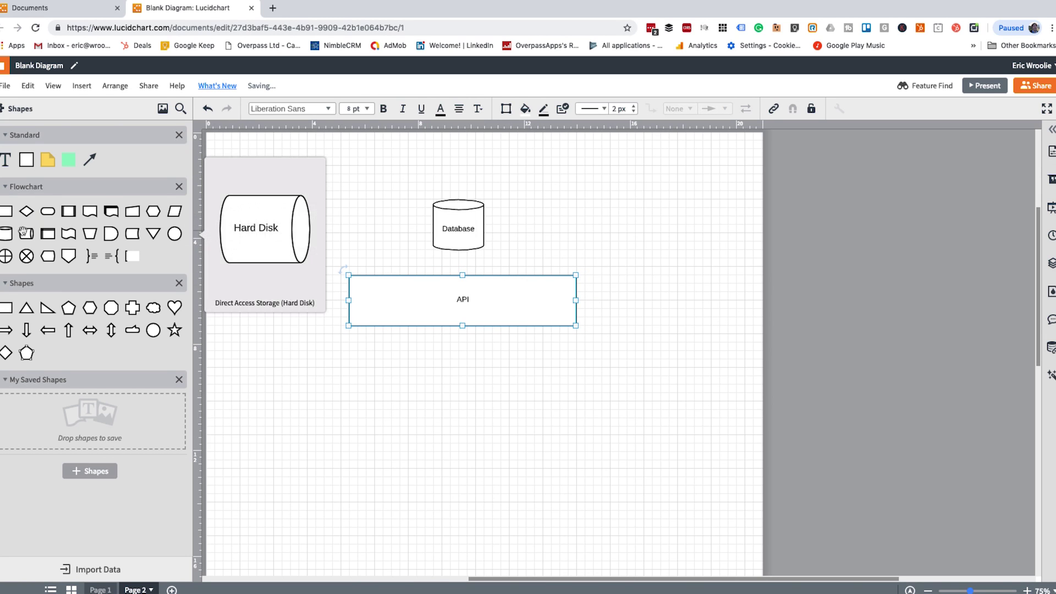
# - Add an 'Android' process box below API
pyautogui.moveTo(6, 211); pyautogui.dragTo(361, 426)
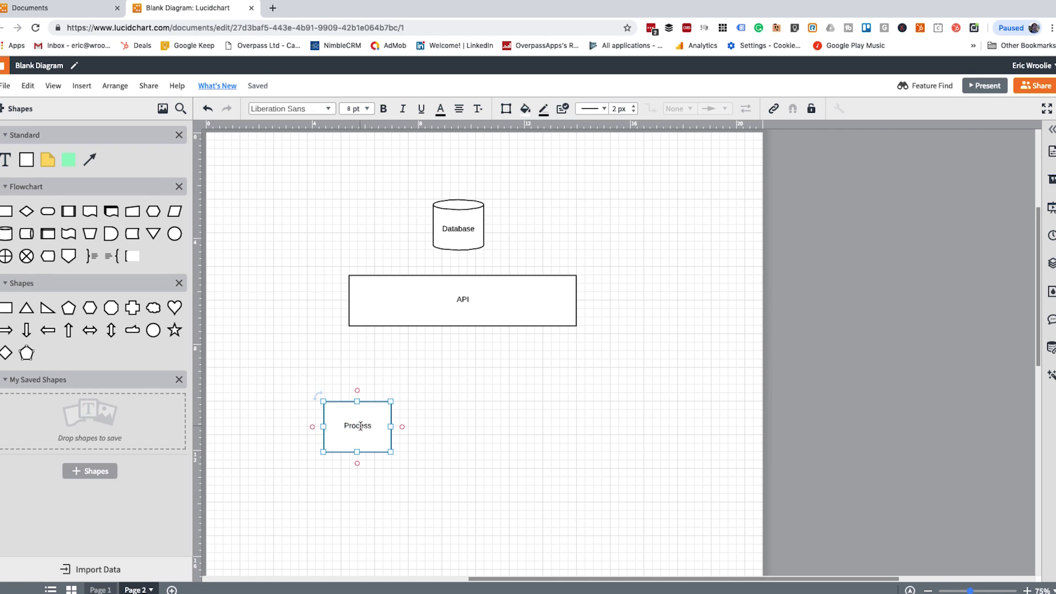
pyautogui.write('An')
pyautogui.hotkey('ctrl', 'a')
pyautogui.write('And')
pyautogui.click(275, 316)
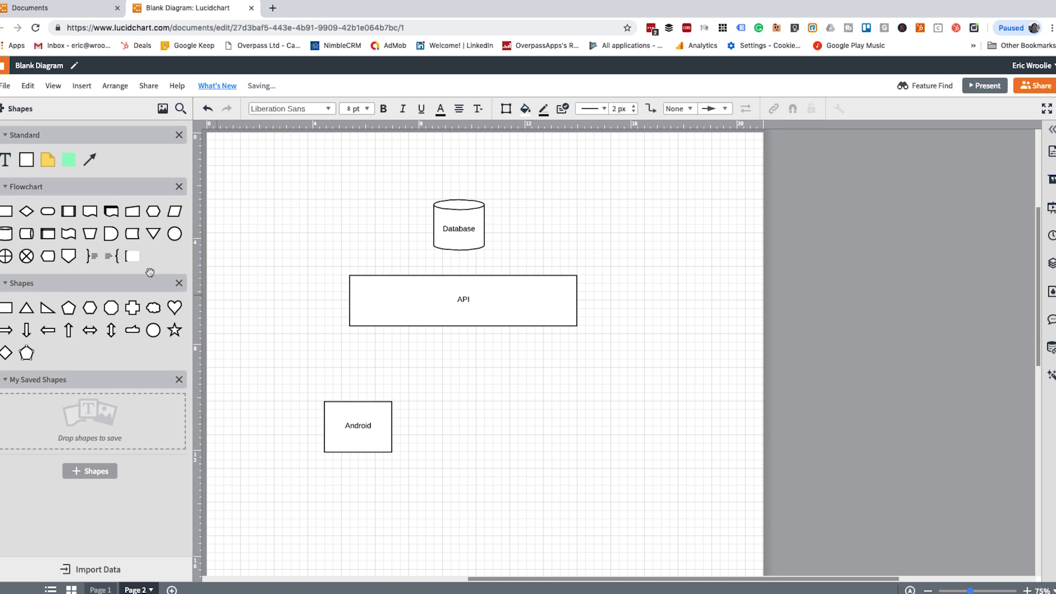
# - Add an 'iPhone' process box and align it side by side with Android
pyautogui.moveTo(7, 202); pyautogui.dragTo(509, 424)
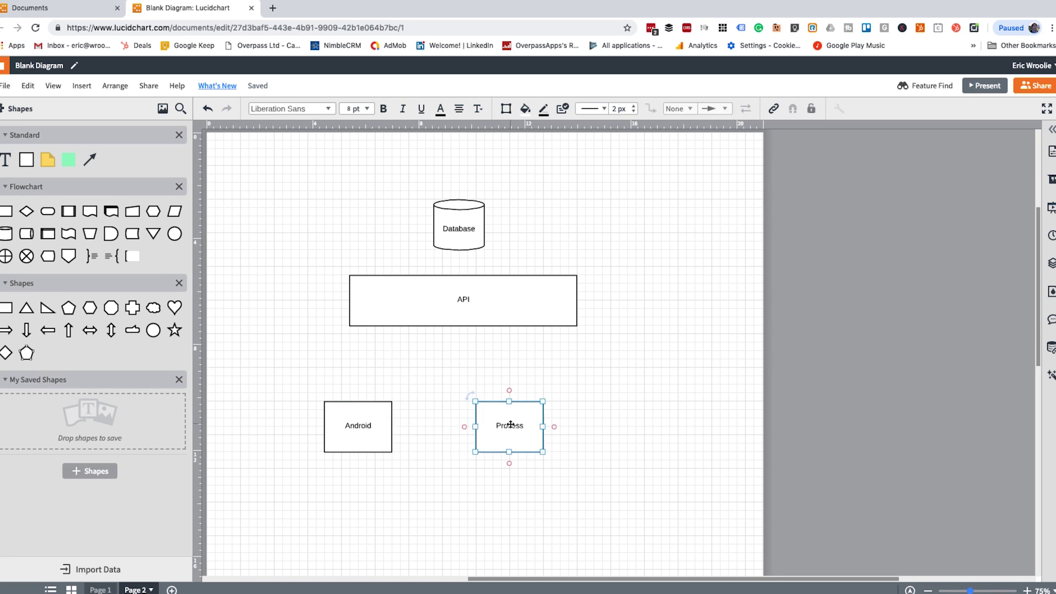
pyautogui.doubleClick(510, 424)
pyautogui.write('iPhone')
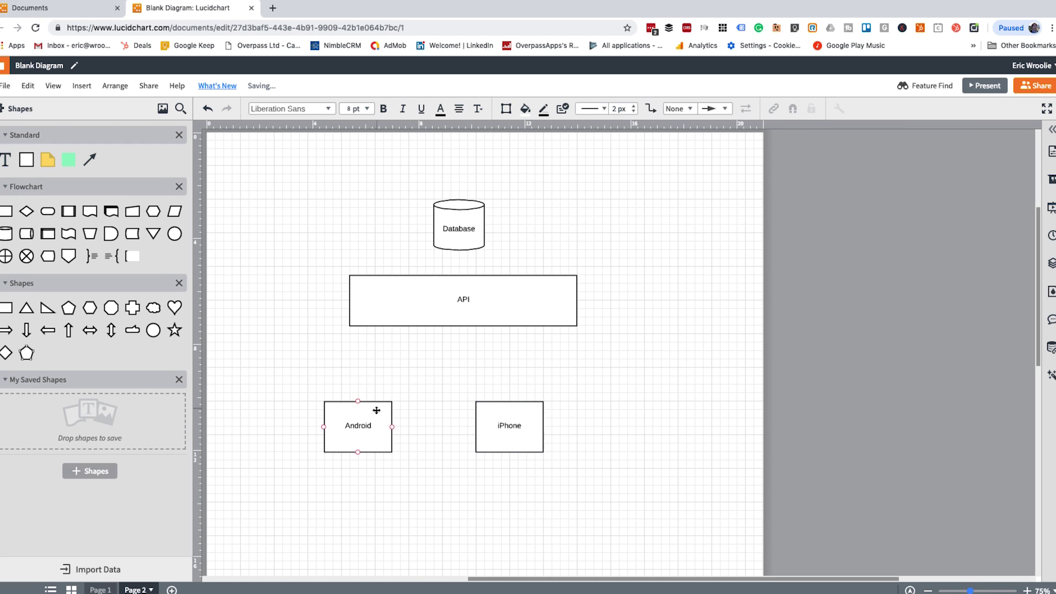
pyautogui.moveTo(377, 413); pyautogui.dragTo(412, 412)
pyautogui.moveTo(483, 424); pyautogui.dragTo(518, 424)
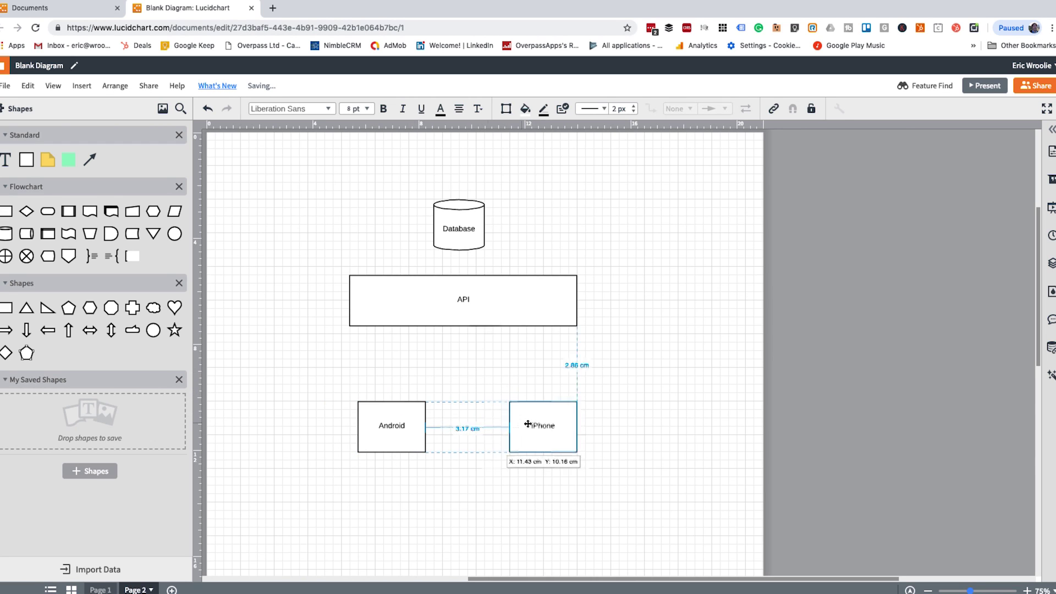
pyautogui.click(540, 316)
pyautogui.click(543, 403)
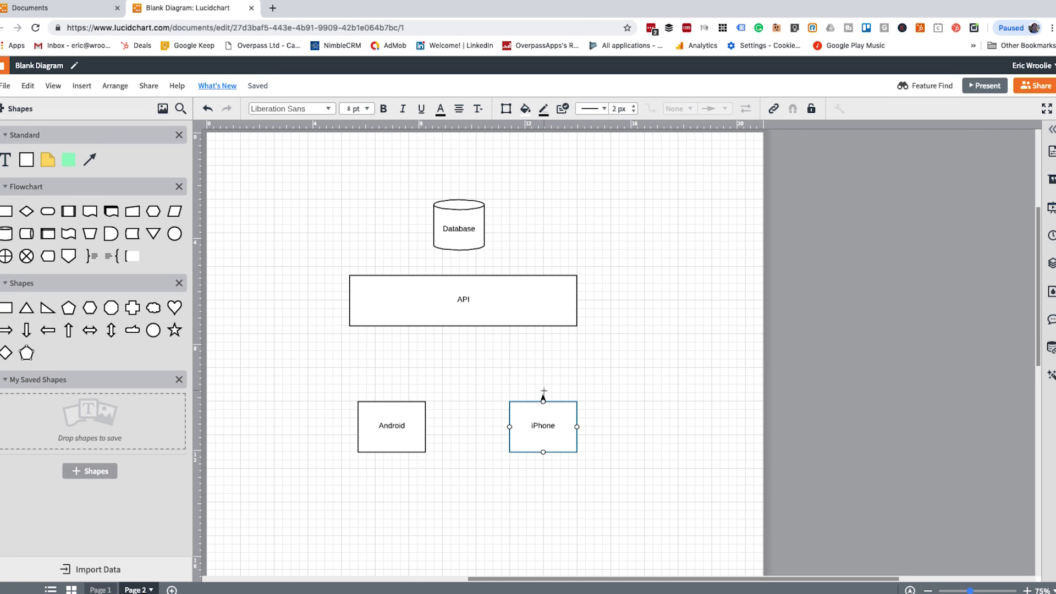
# - Draw arrows from iPhone and Android up to API and a double-headed Database–API line
pyautogui.moveTo(543, 390); pyautogui.dragTo(543, 329)
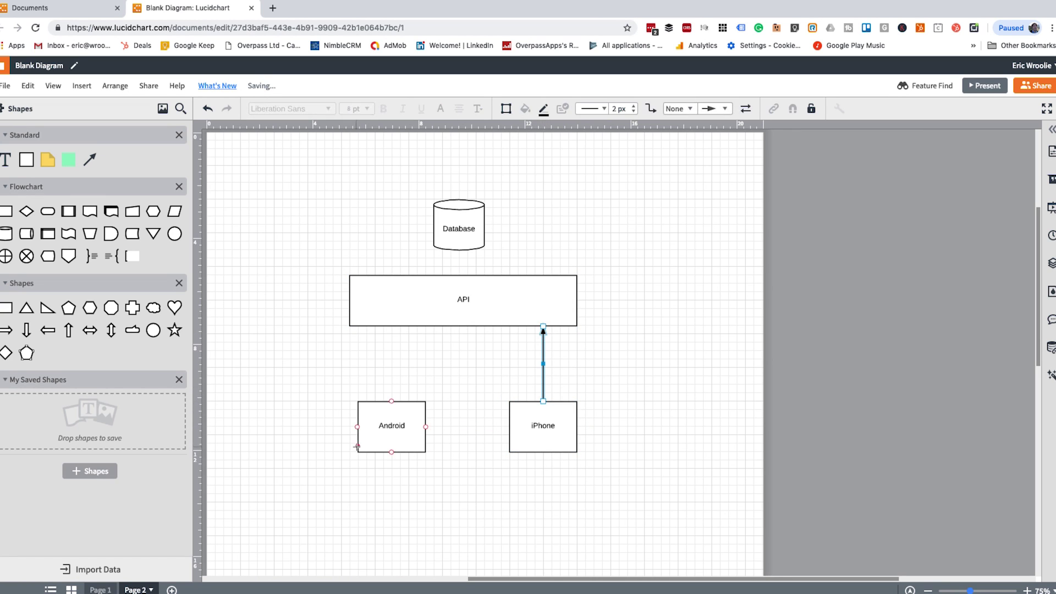
pyautogui.click(384, 437)
pyautogui.moveTo(391, 391); pyautogui.dragTo(393, 328)
pyautogui.click(451, 240)
pyautogui.moveTo(458, 261); pyautogui.dragTo(459, 275)
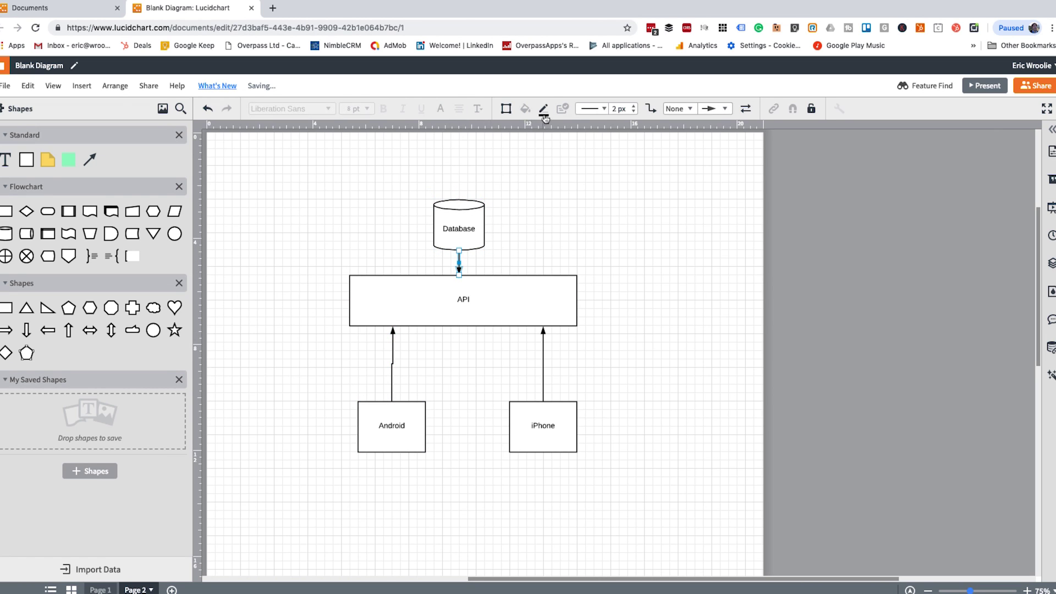
pyautogui.click(691, 110)
pyautogui.click(269, 264)
# - Add an 'Admin Website' process box right of API with an arrow from API
pyautogui.moveTo(8, 214); pyautogui.dragTo(672, 301)
pyautogui.moveTo(577, 301); pyautogui.dragTo(643, 301)
pyautogui.doubleClick(682, 300)
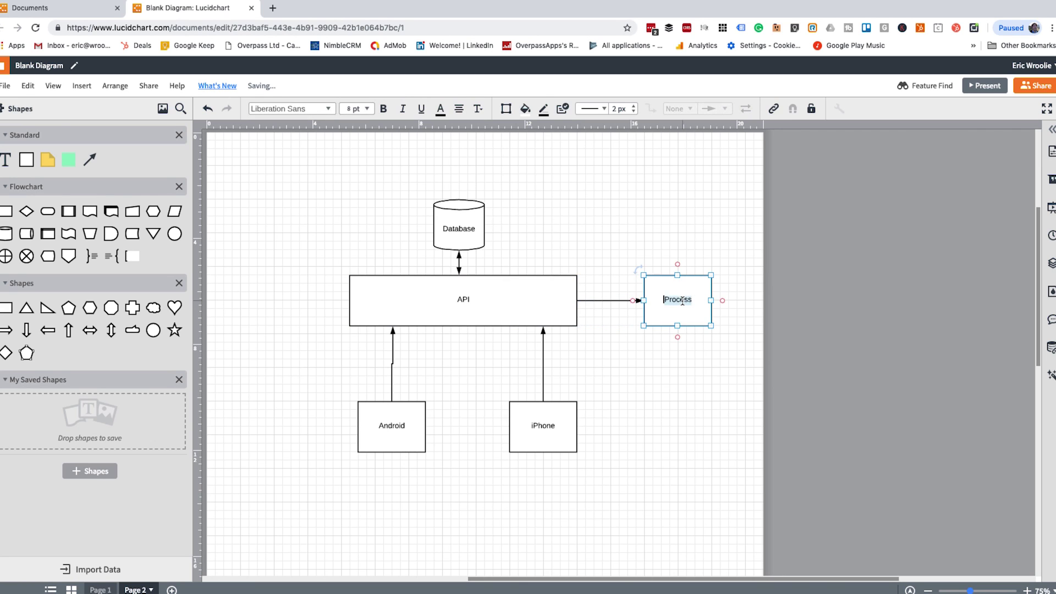
pyautogui.write('Admin Website')
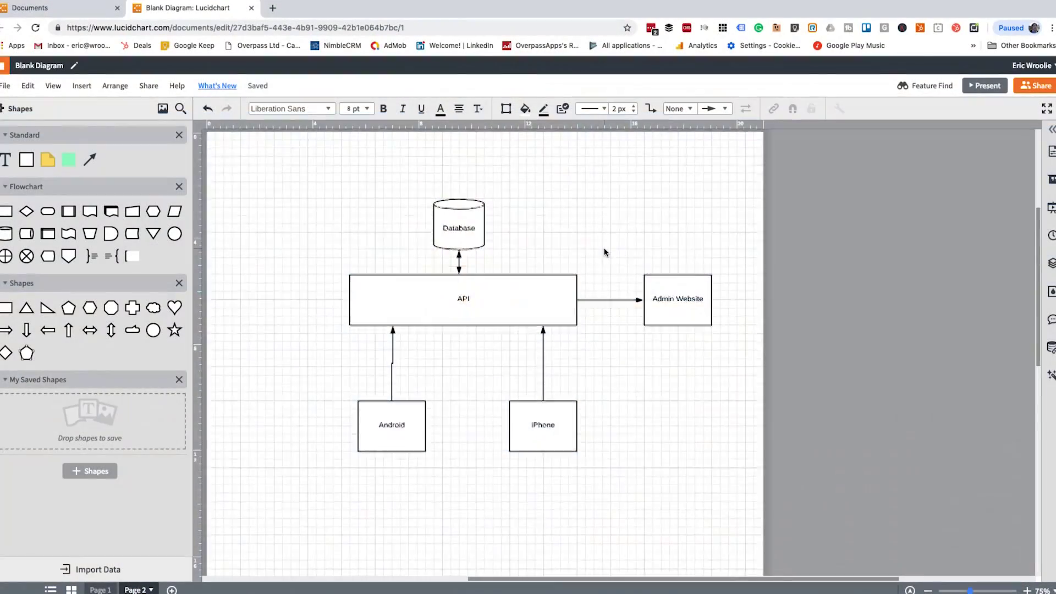
pyautogui.scroll(-3, 605, 252)
pyautogui.scroll(3, 605, 253)
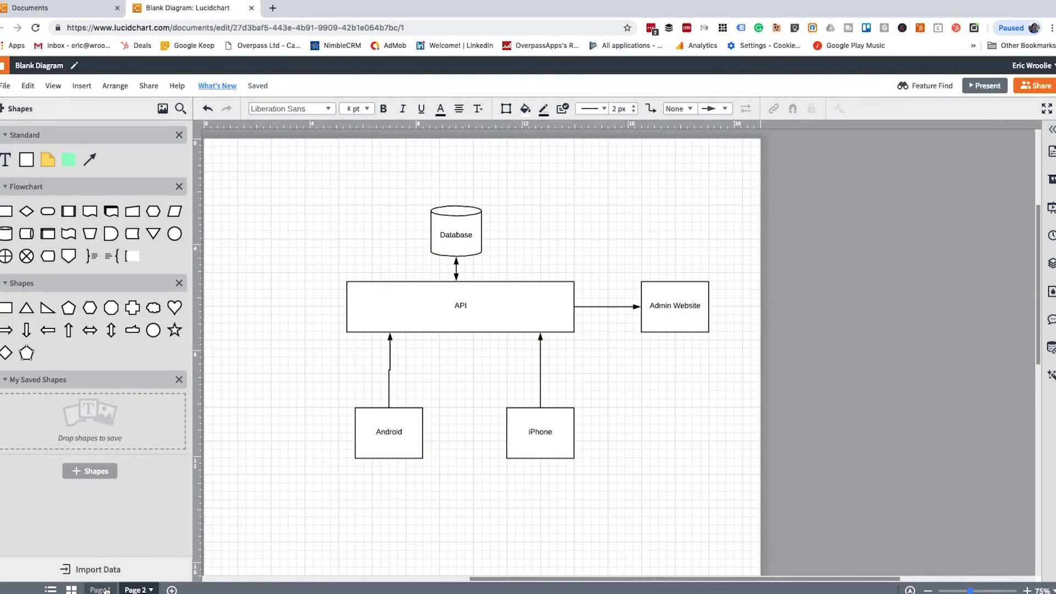
# - On Page 1, extend the App lane's top edge upward to enclose its label
pyautogui.click(103, 589)
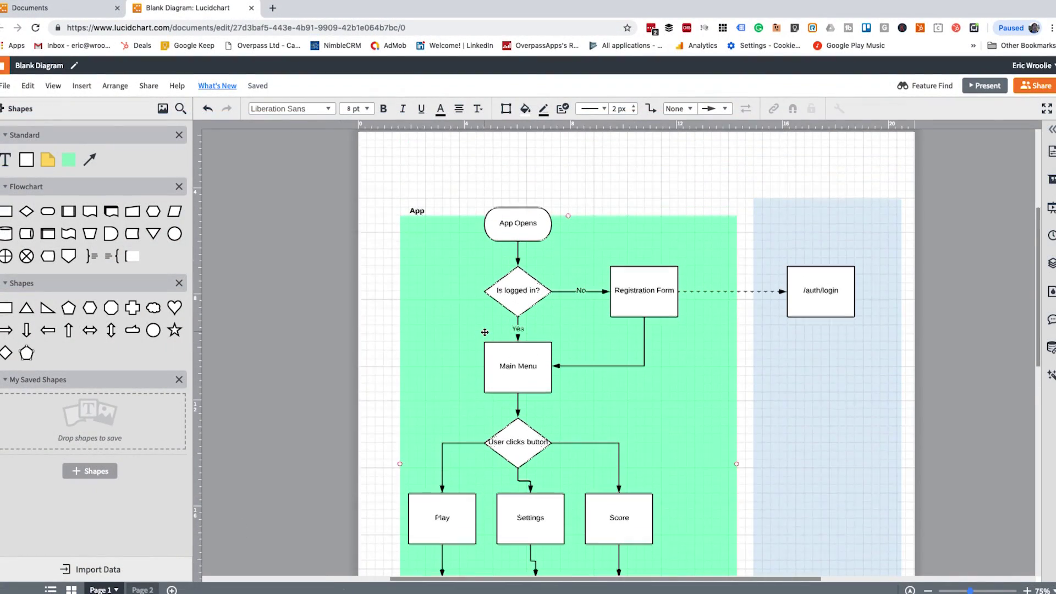
pyautogui.click(601, 247)
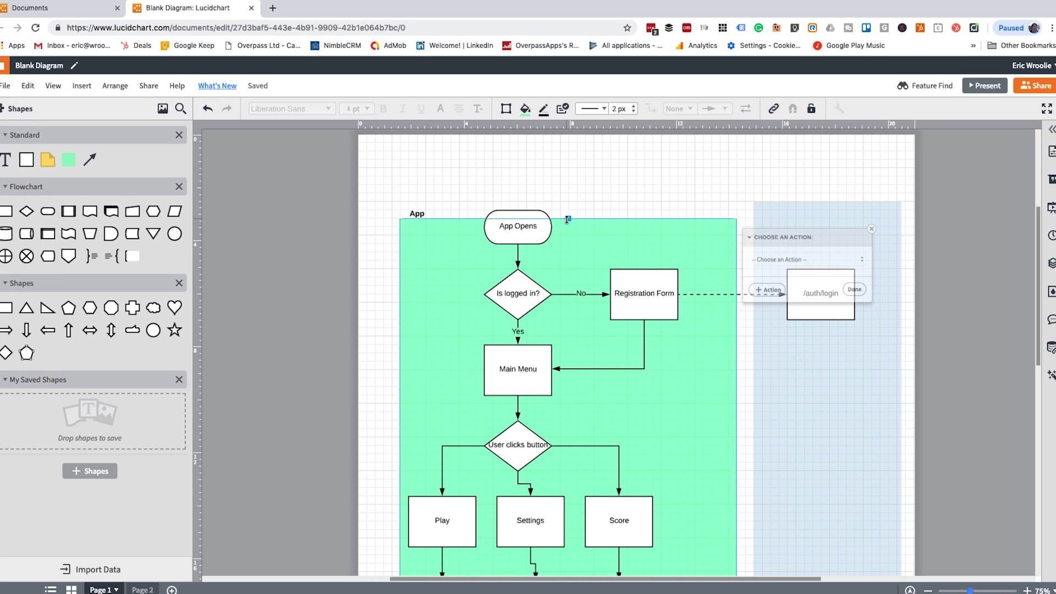
pyautogui.moveTo(568, 218); pyautogui.dragTo(568, 202)
pyautogui.click(515, 157)
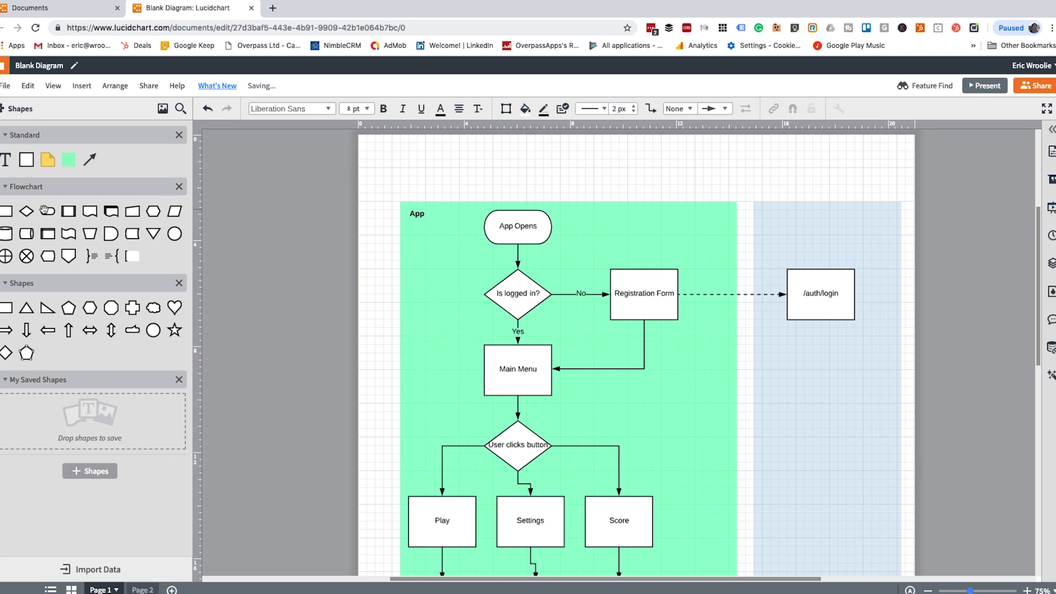
# - Add a 'Push Notification' terminator above the lane, linked to App Opens by a dashed connector
pyautogui.moveTo(47, 211); pyautogui.dragTo(638, 172)
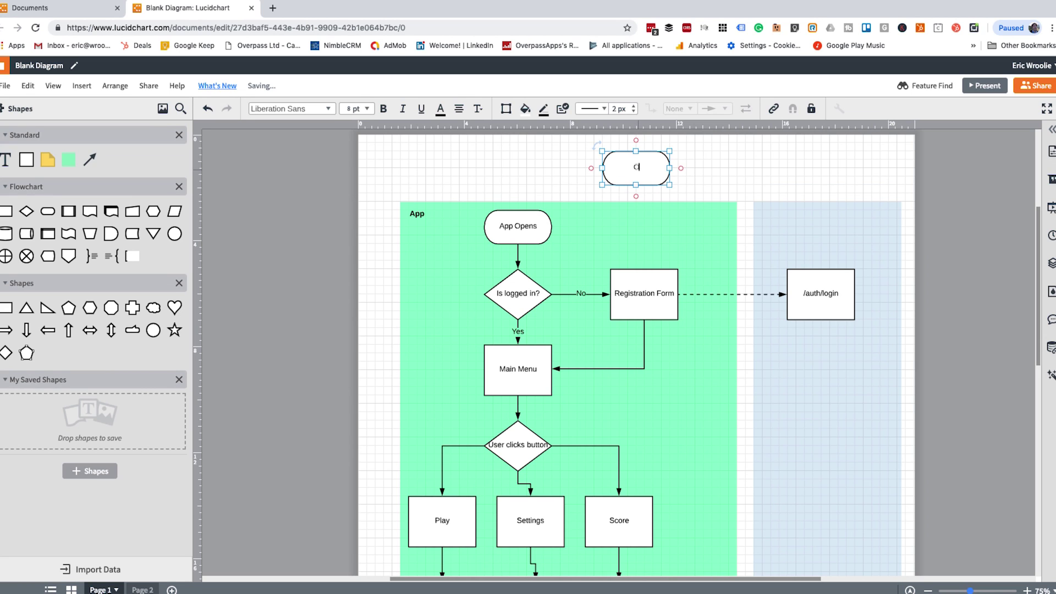
pyautogui.write('Push Notification')
pyautogui.moveTo(591, 167); pyautogui.dragTo(518, 202)
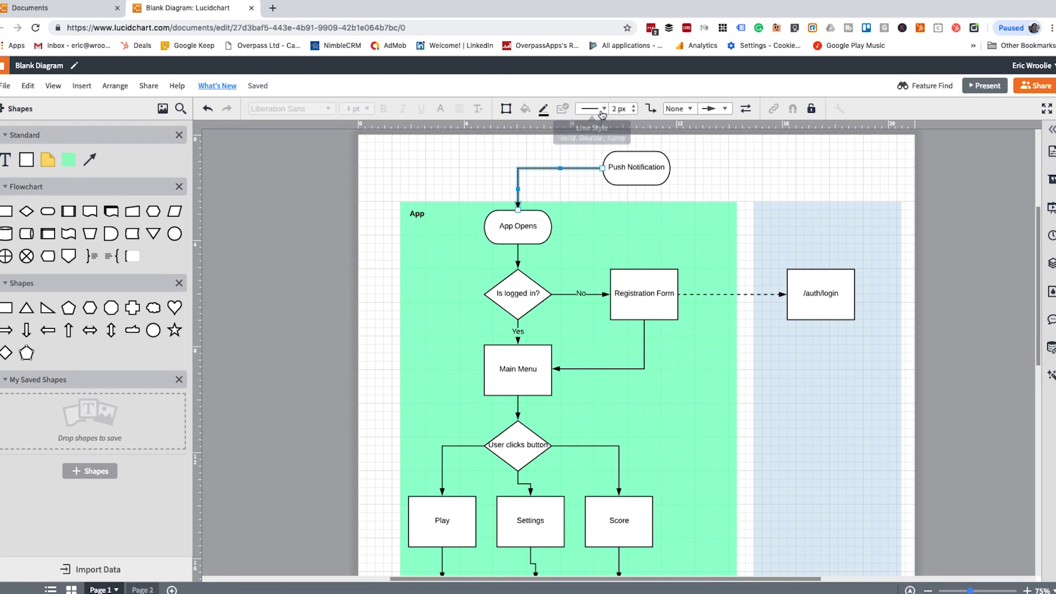
pyautogui.click(605, 109)
pyautogui.click(592, 163)
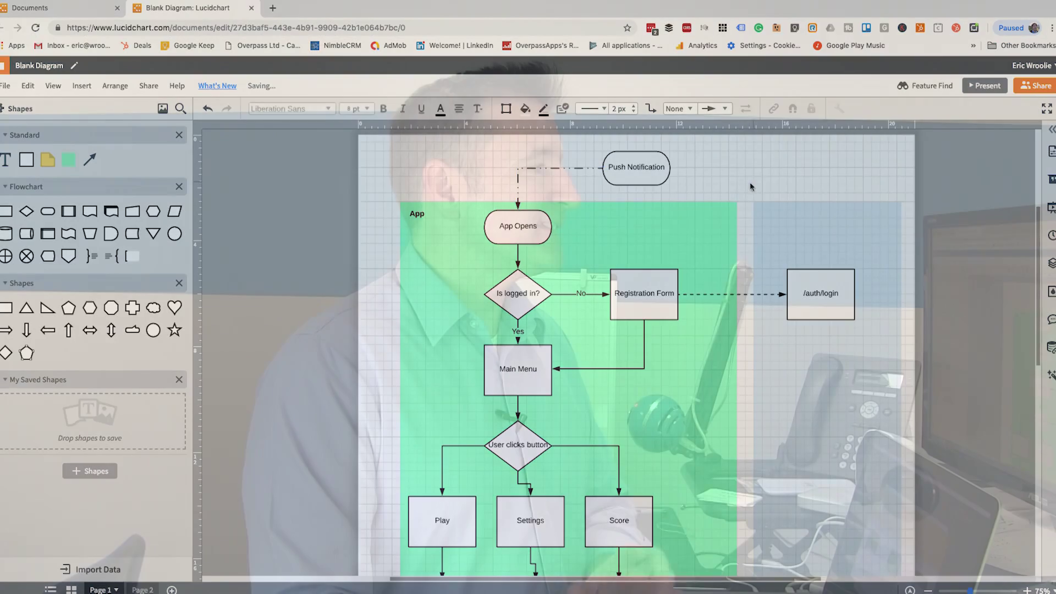